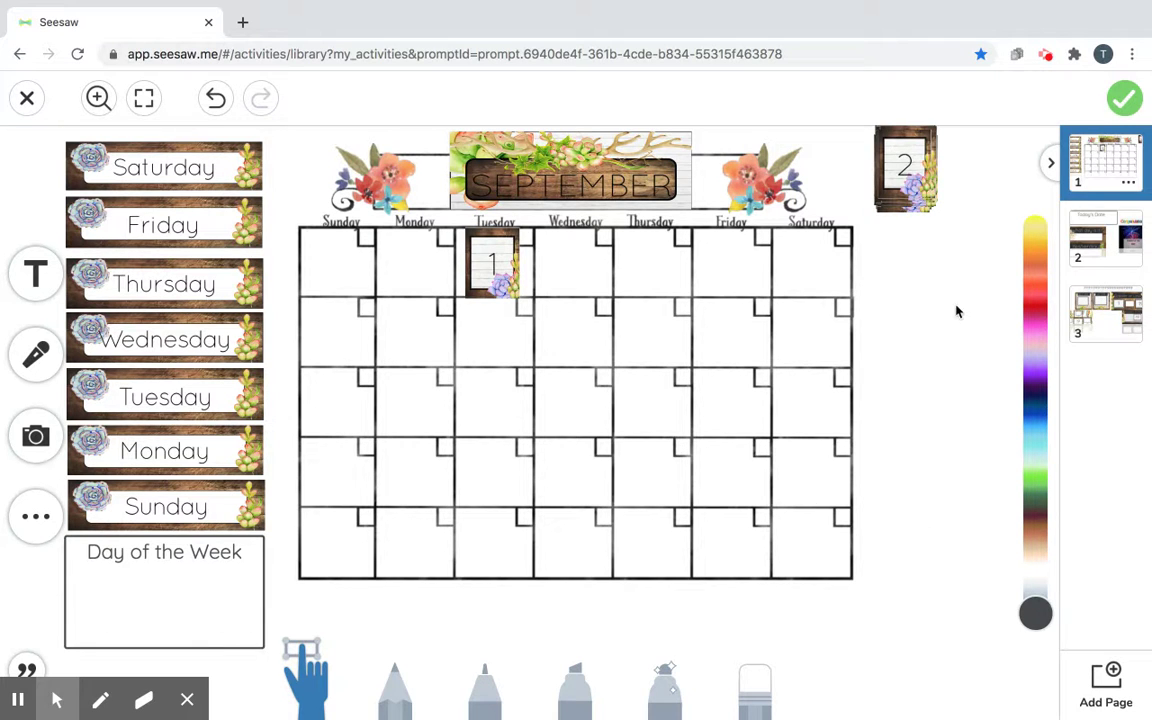
Place the 2 card on the first Wednesday of the September calendar and move the Wednesday label into the Day of the Week box.
{"action": "left_click_drag", "start_coordinate": [900, 160], "coordinate": [572, 262]}
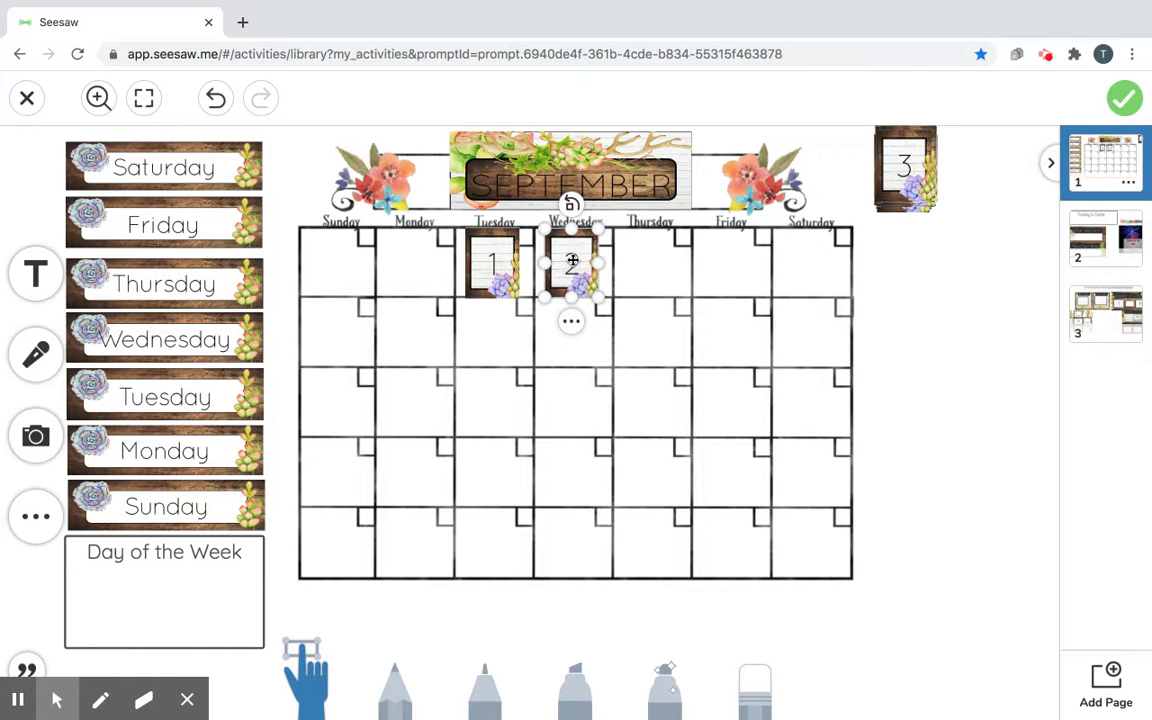
{"action": "left_click", "coordinate": [880, 400]}
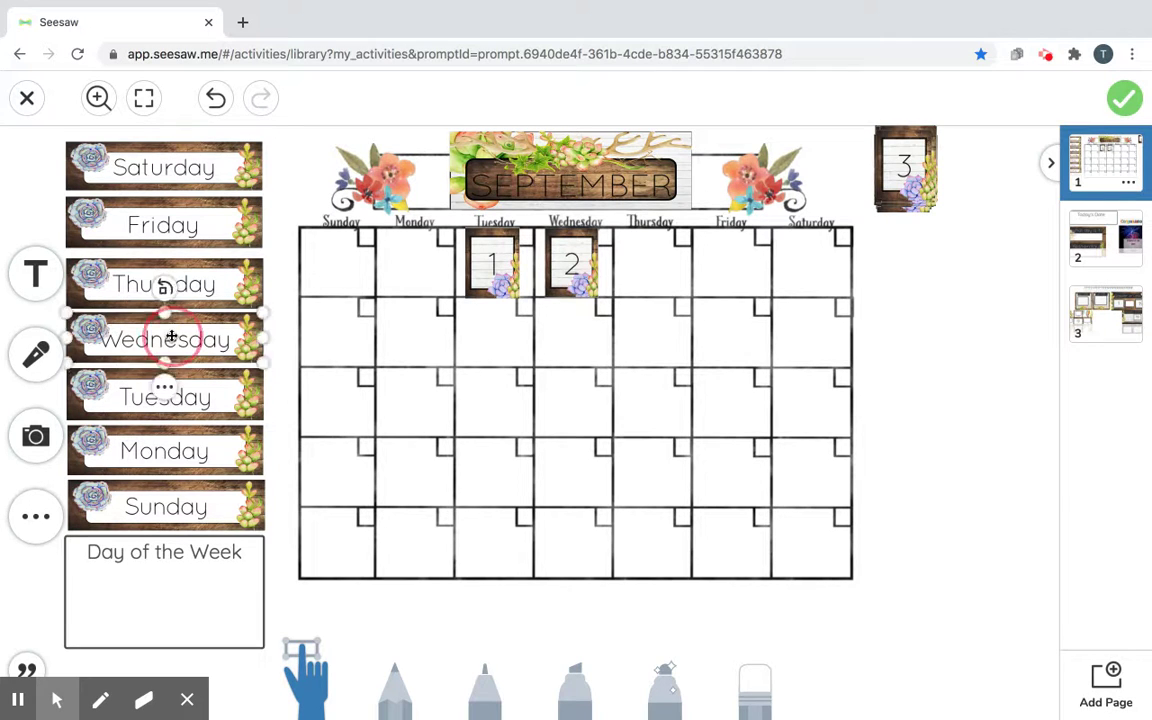
{"action": "left_click_drag", "start_coordinate": [172, 337], "coordinate": [166, 596]}
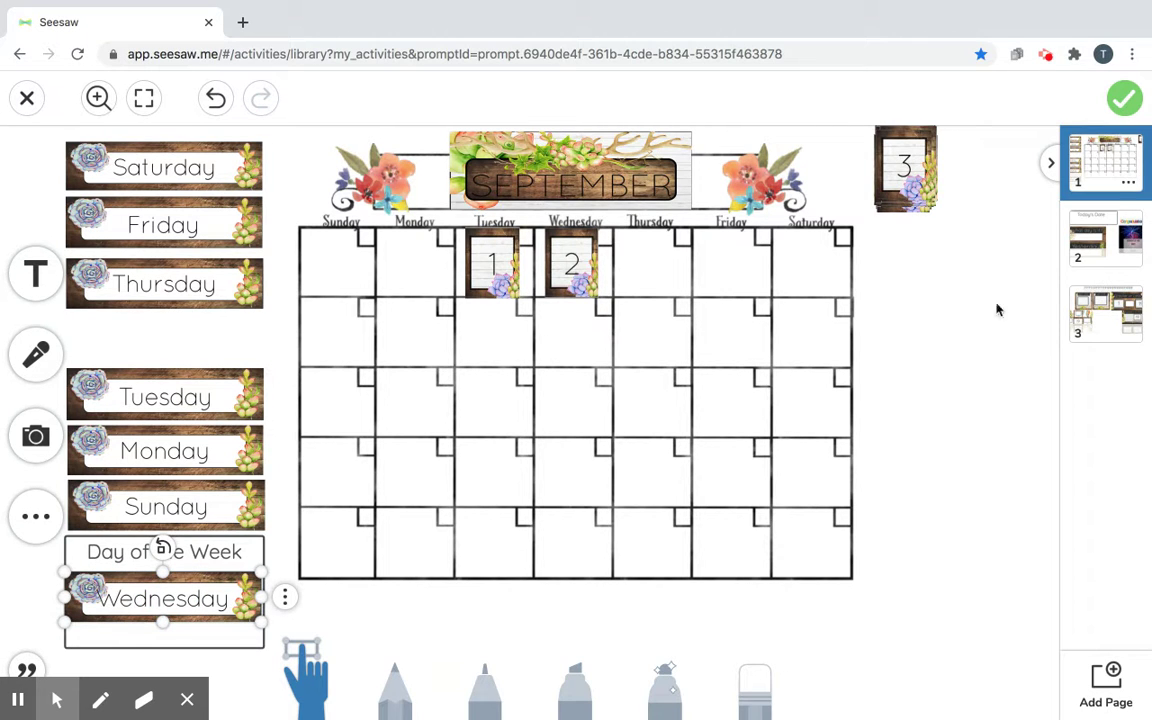
Enter "September 2, 2020" beneath the Today's Date heading on page 2.
{"action": "left_click", "coordinate": [1133, 233]}
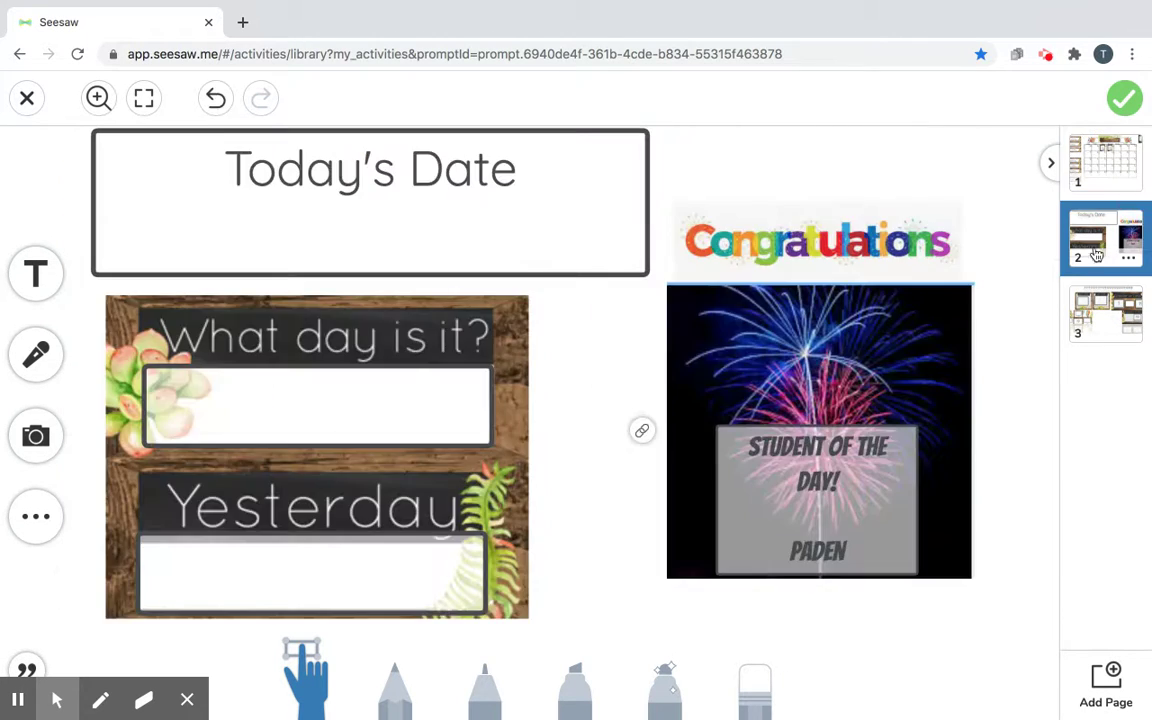
{"action": "left_click", "coordinate": [373, 224]}
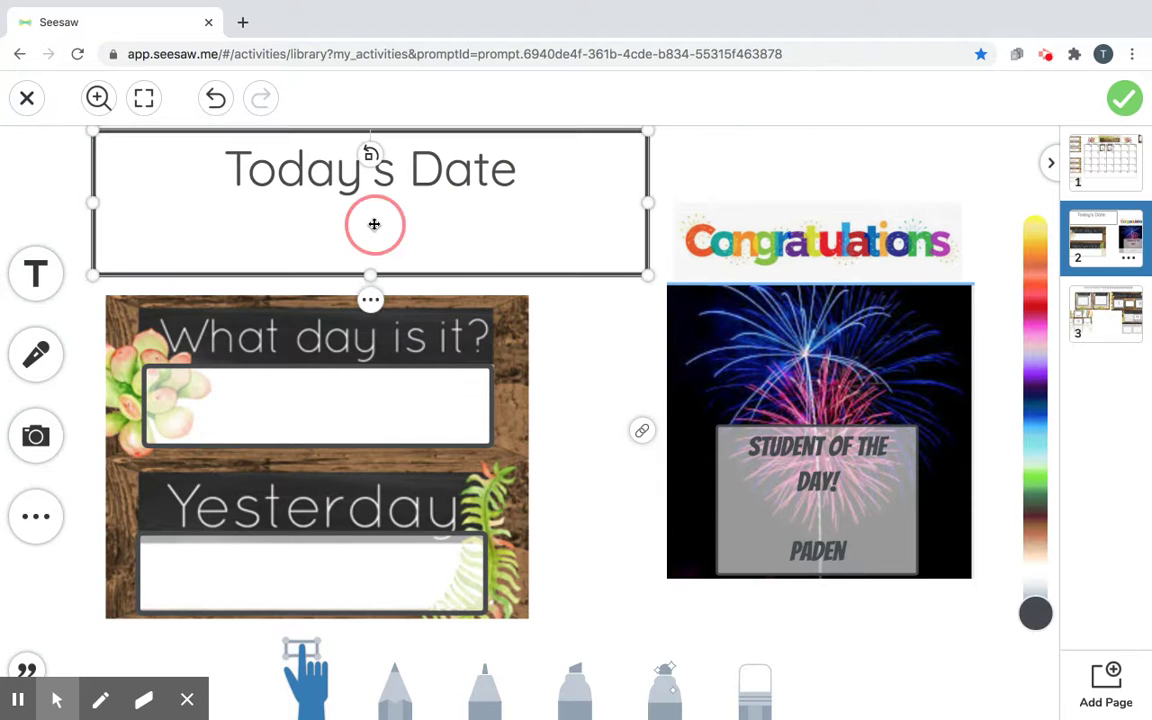
{"action": "left_click", "coordinate": [375, 223]}
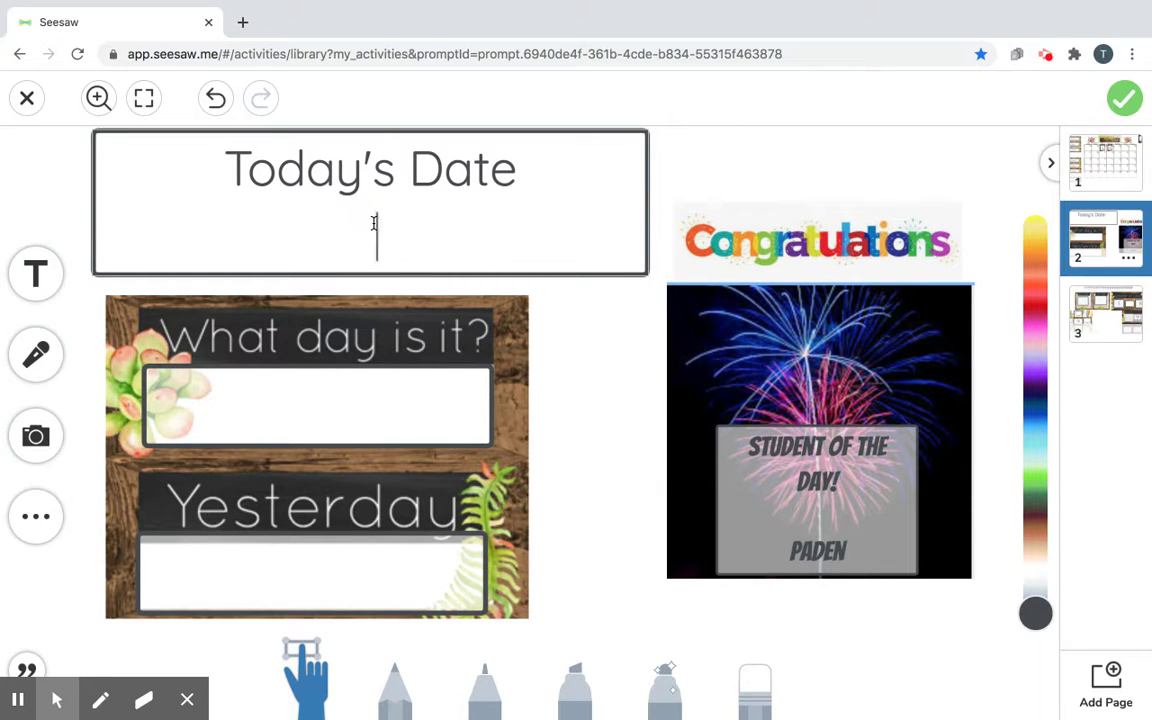
{"action": "type", "text": "S"}
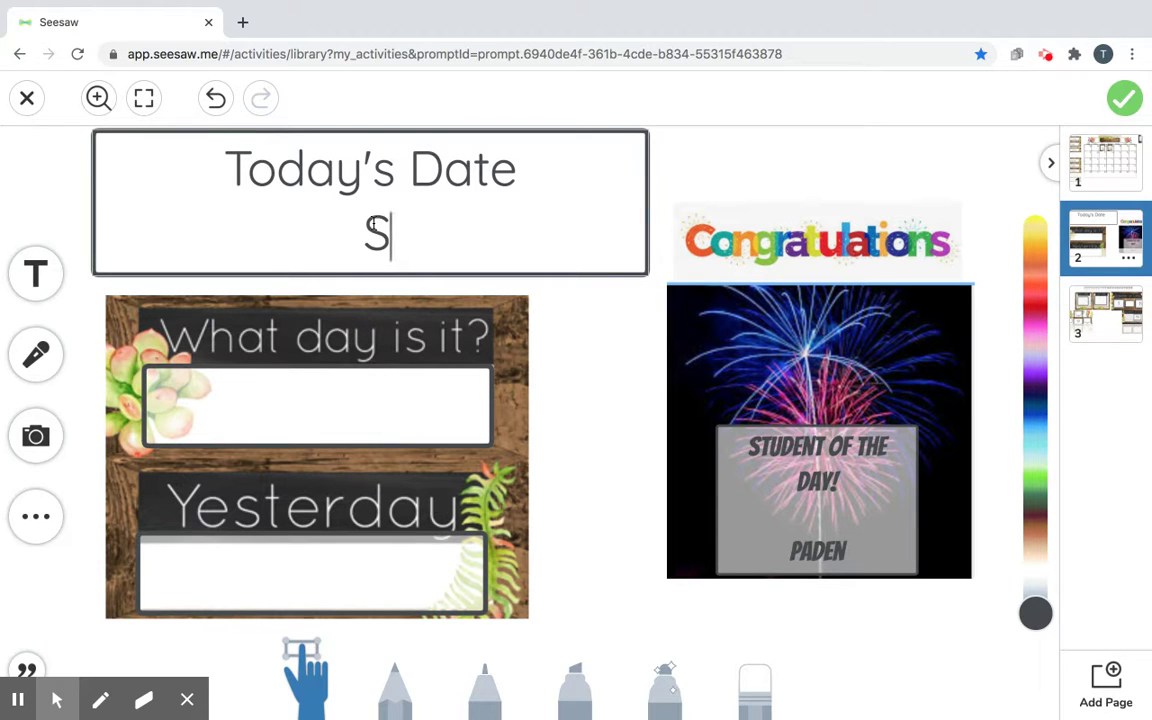
{"action": "type", "text": "ep"}
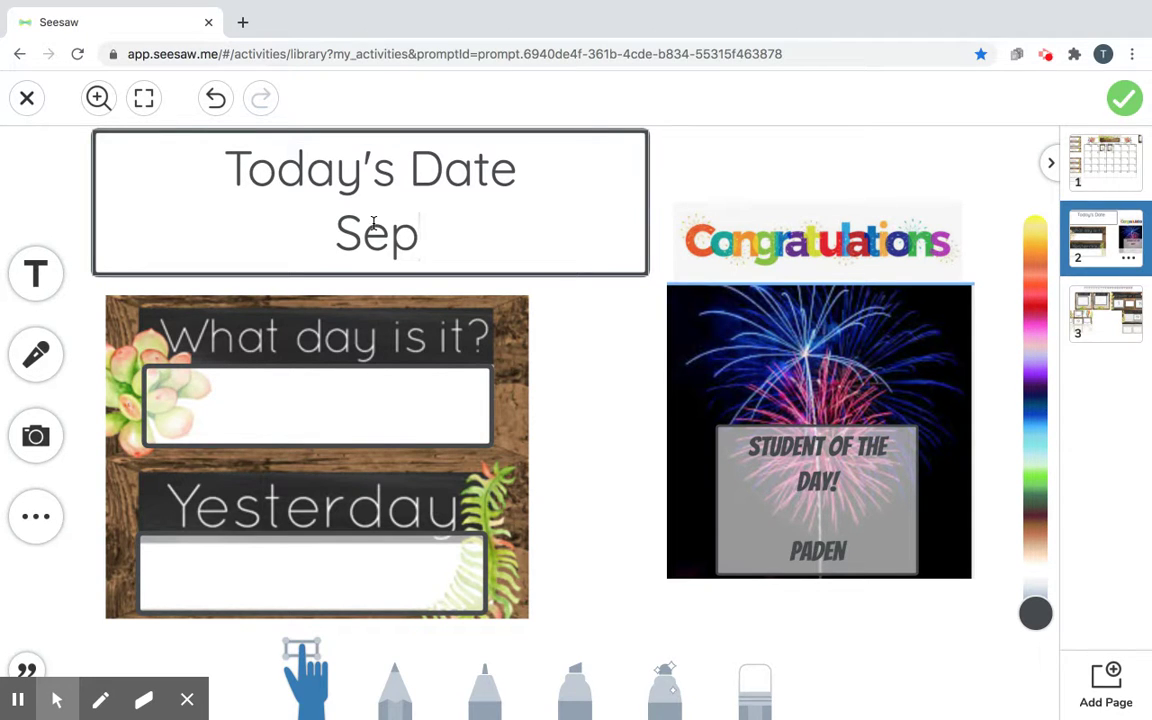
{"action": "key", "text": "BackSpace"}
{"action": "key", "text": "BackSpace"}
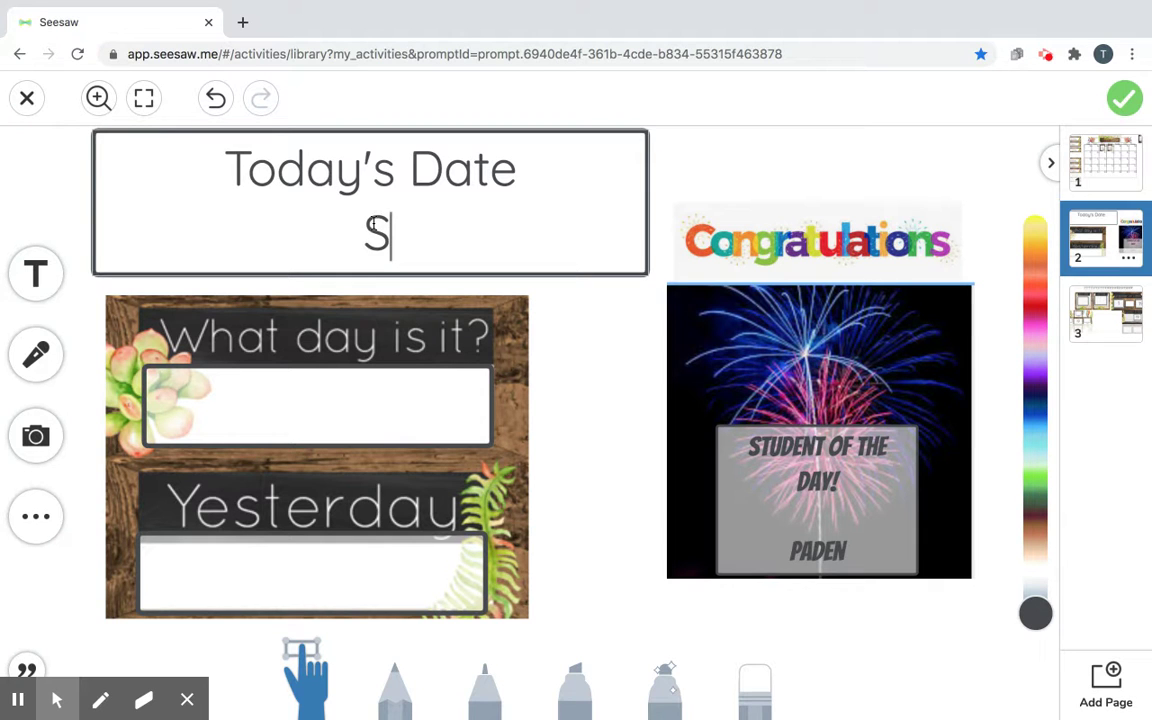
{"action": "key", "text": "BackSpace"}
{"action": "type", "text": "Se"}
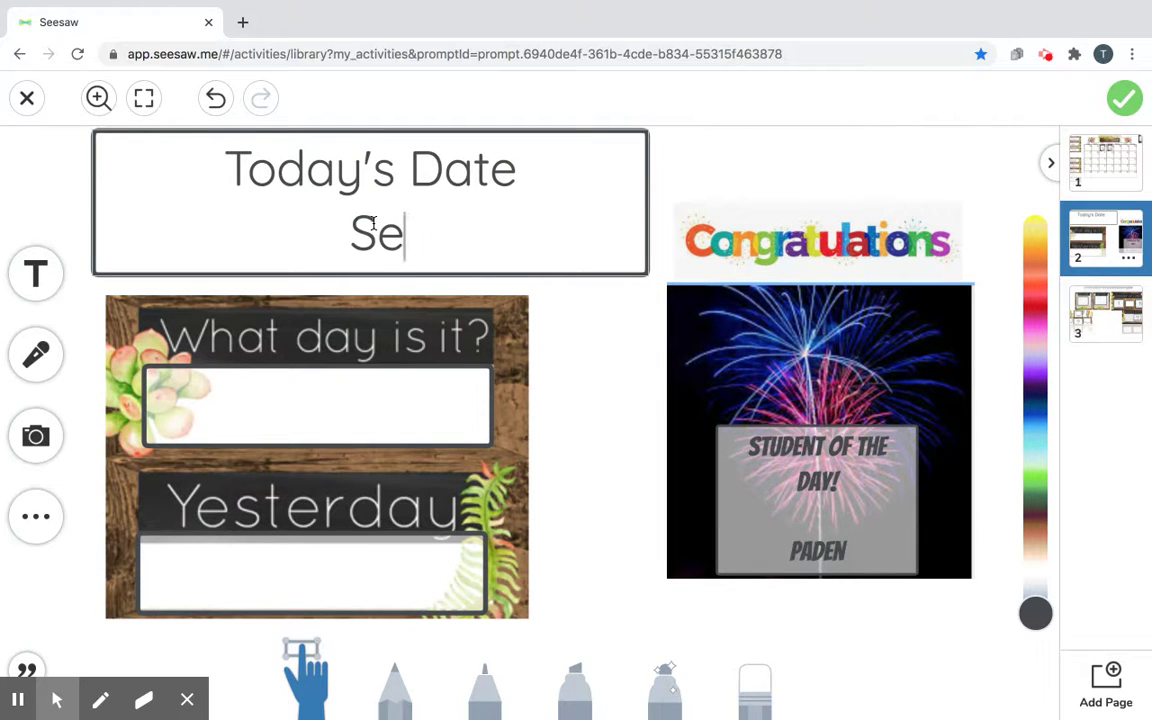
{"action": "type", "text": "p"}
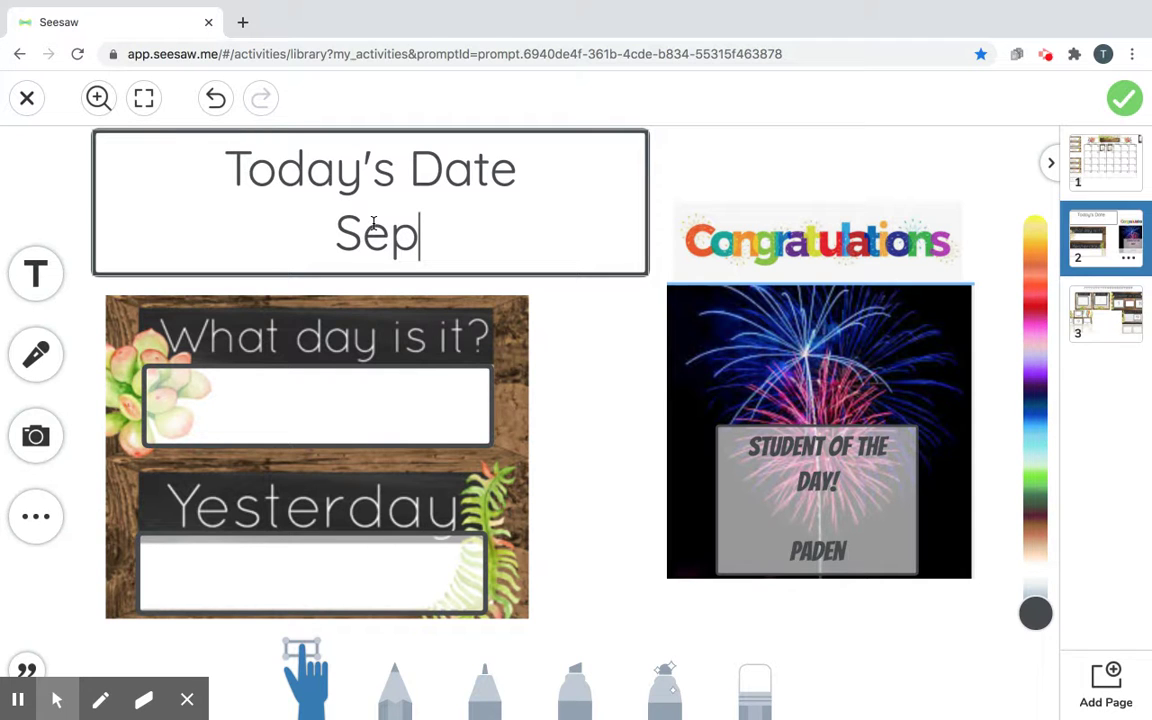
{"action": "type", "text": "t"}
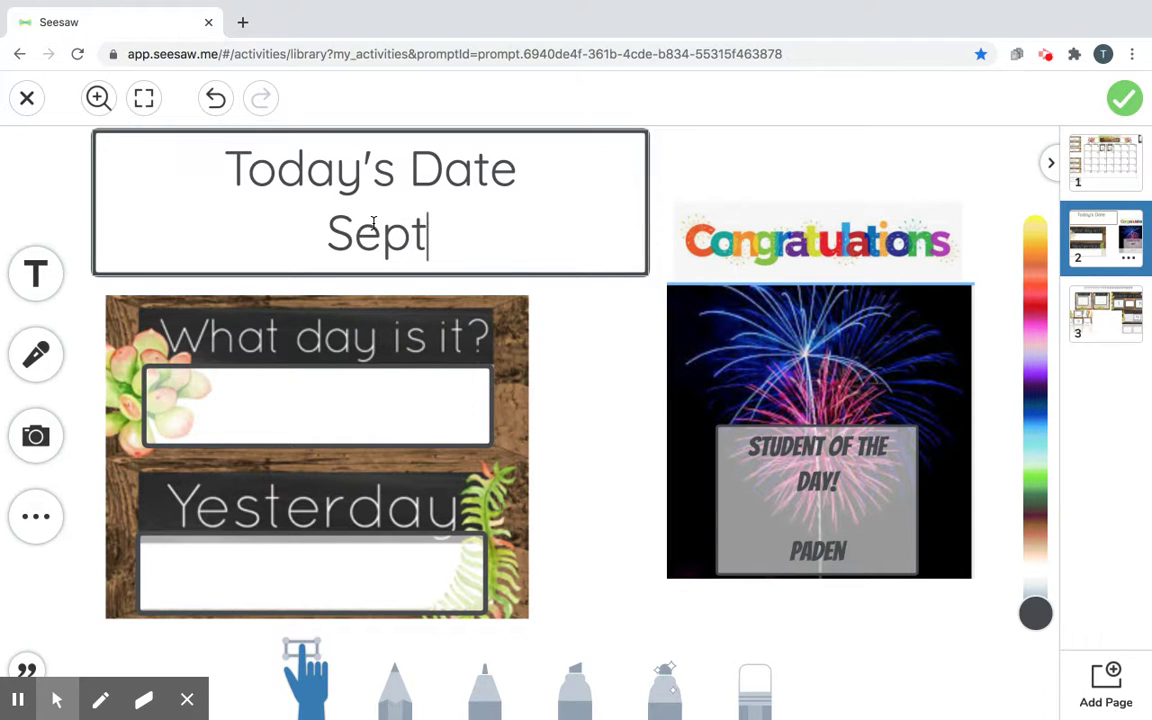
{"action": "type", "text": "em"}
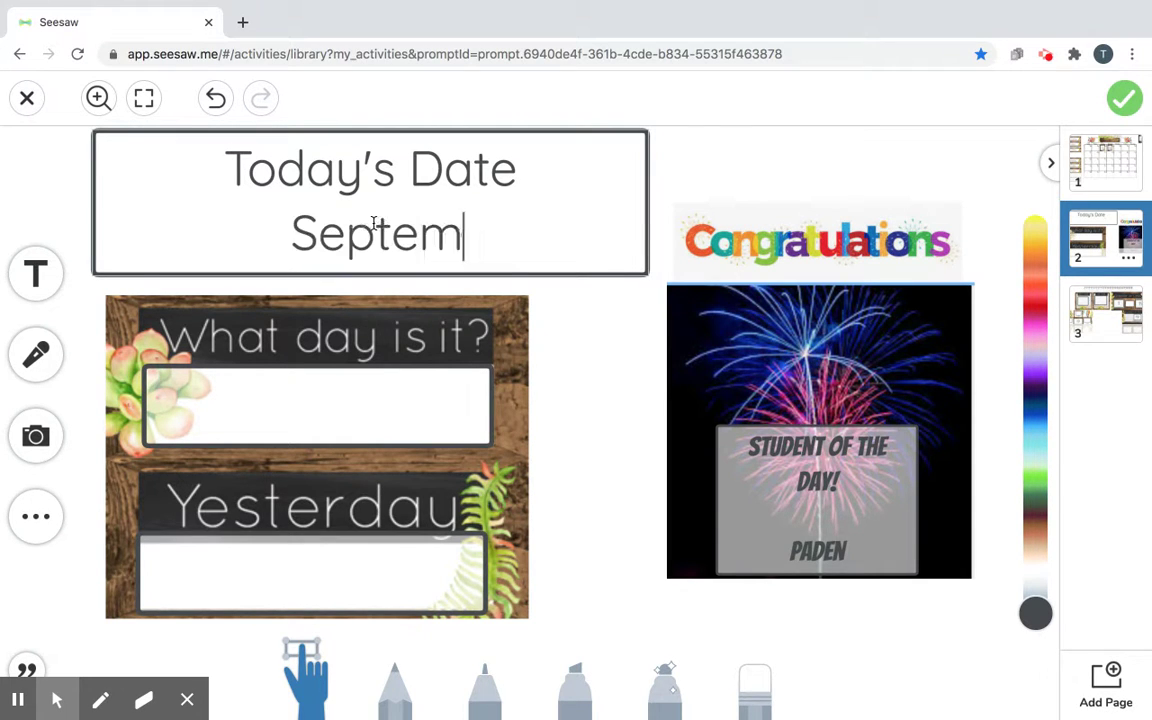
{"action": "type", "text": "ber"}
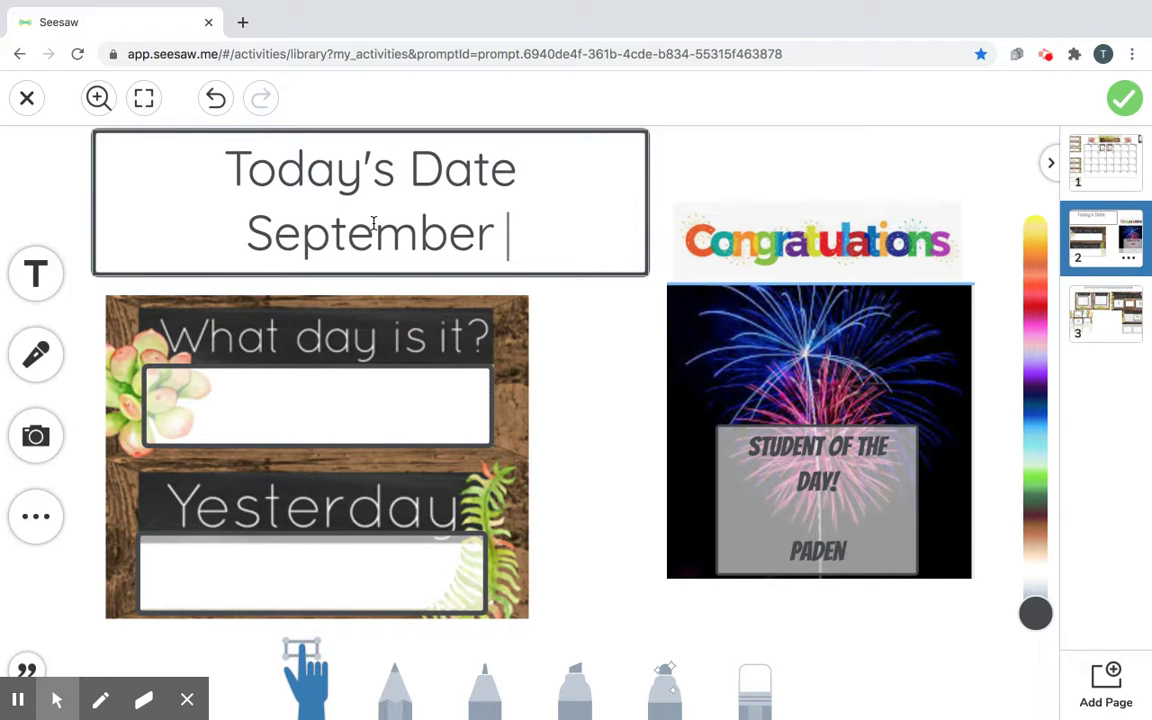
{"action": "type", "text": "2"}
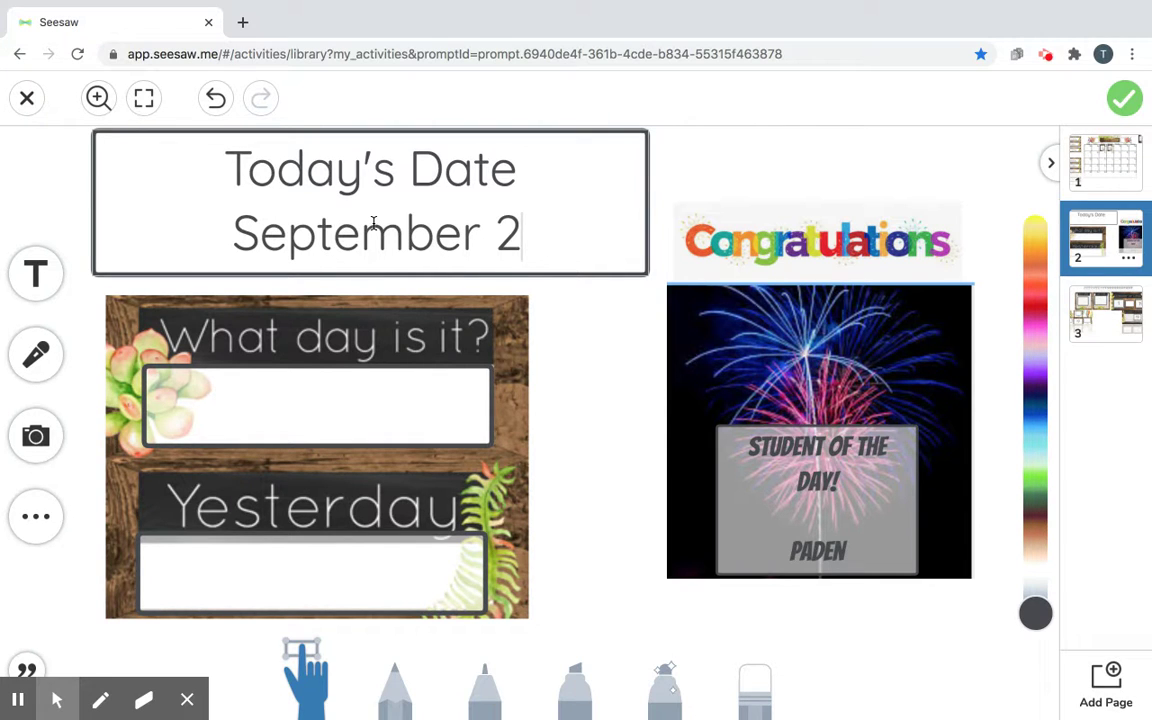
{"action": "type", "text": ","}
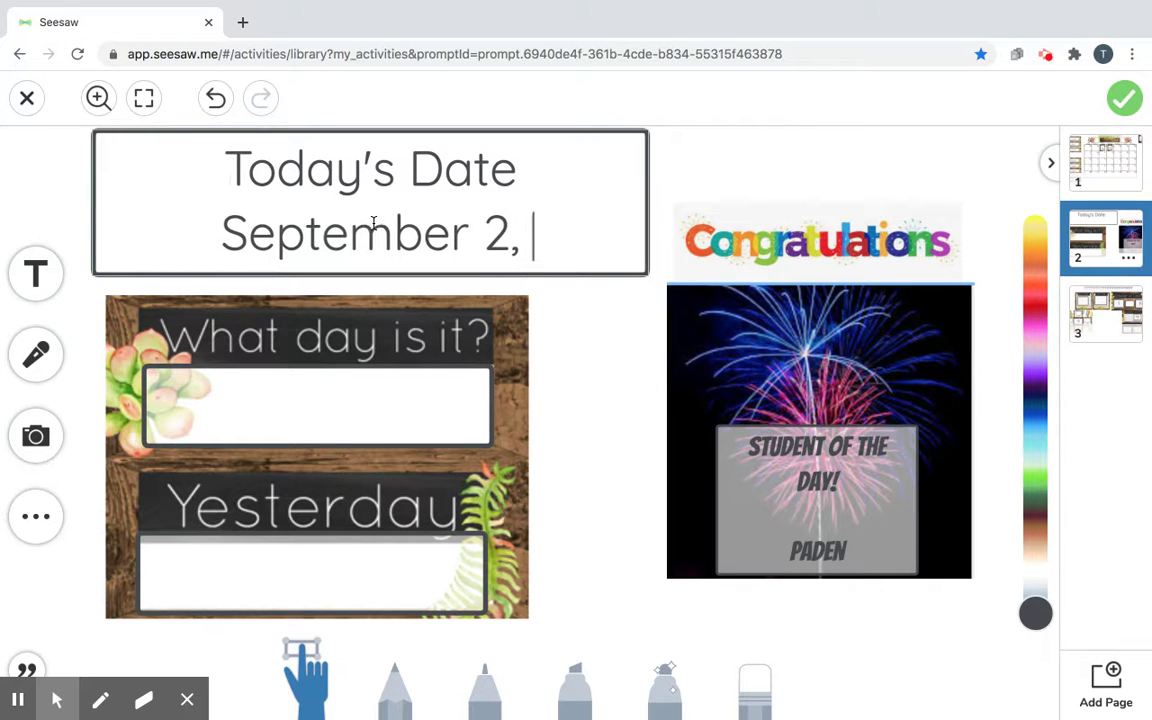
{"action": "type", "text": " 2020"}
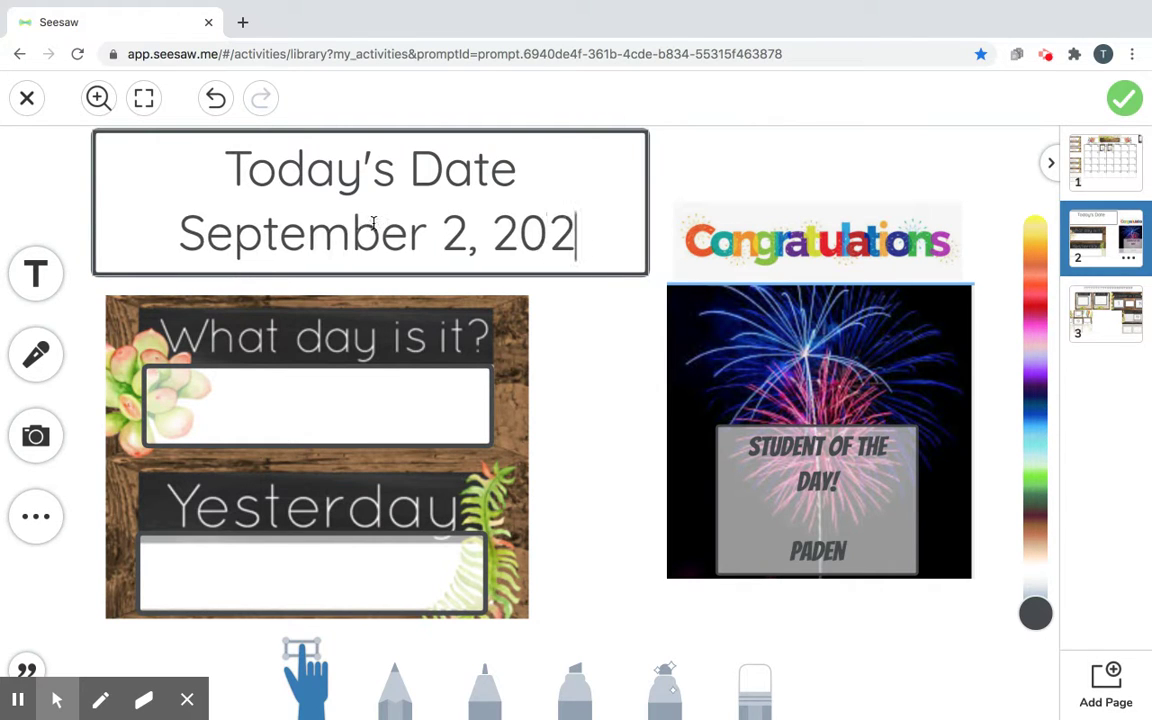
Enter "Wednesday" in the box beneath "What day is it?".
{"action": "left_click", "coordinate": [299, 404]}
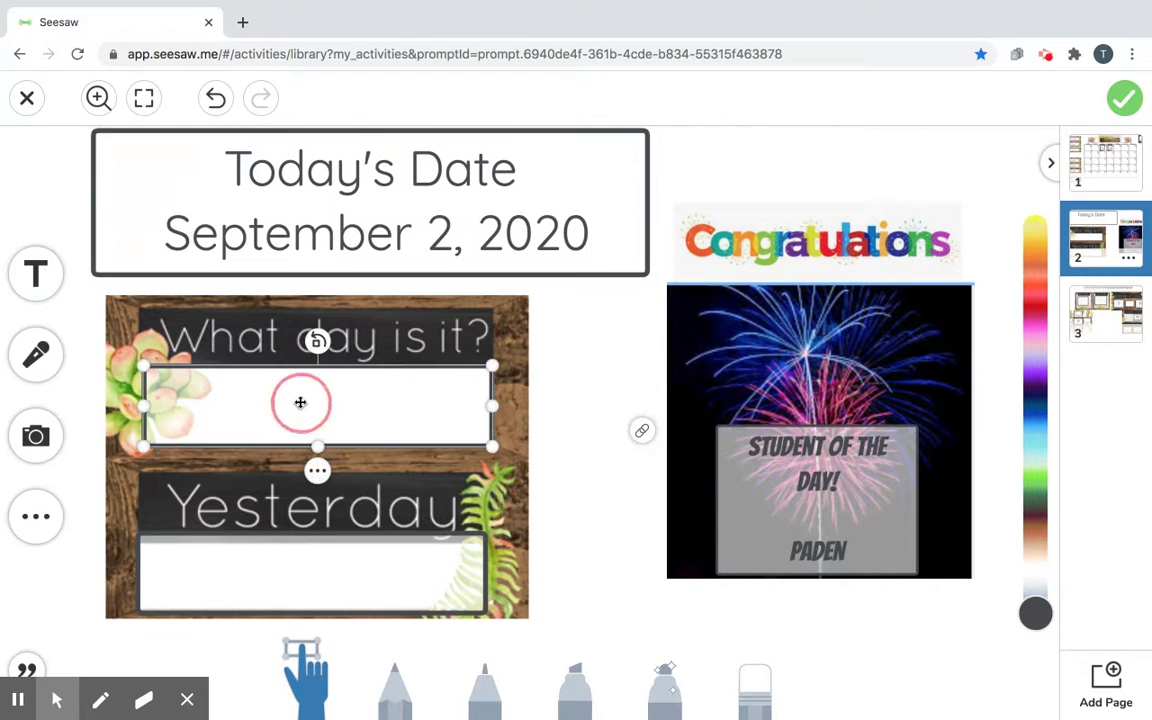
{"action": "left_click", "coordinate": [311, 403]}
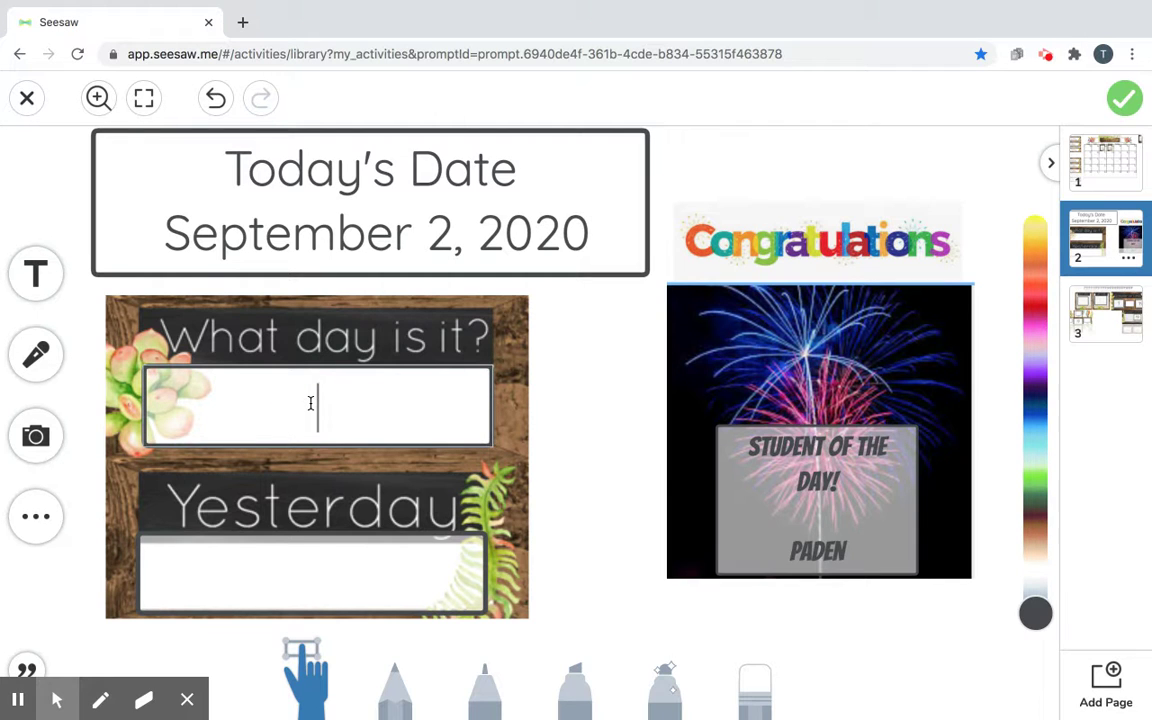
{"action": "type", "text": "We"}
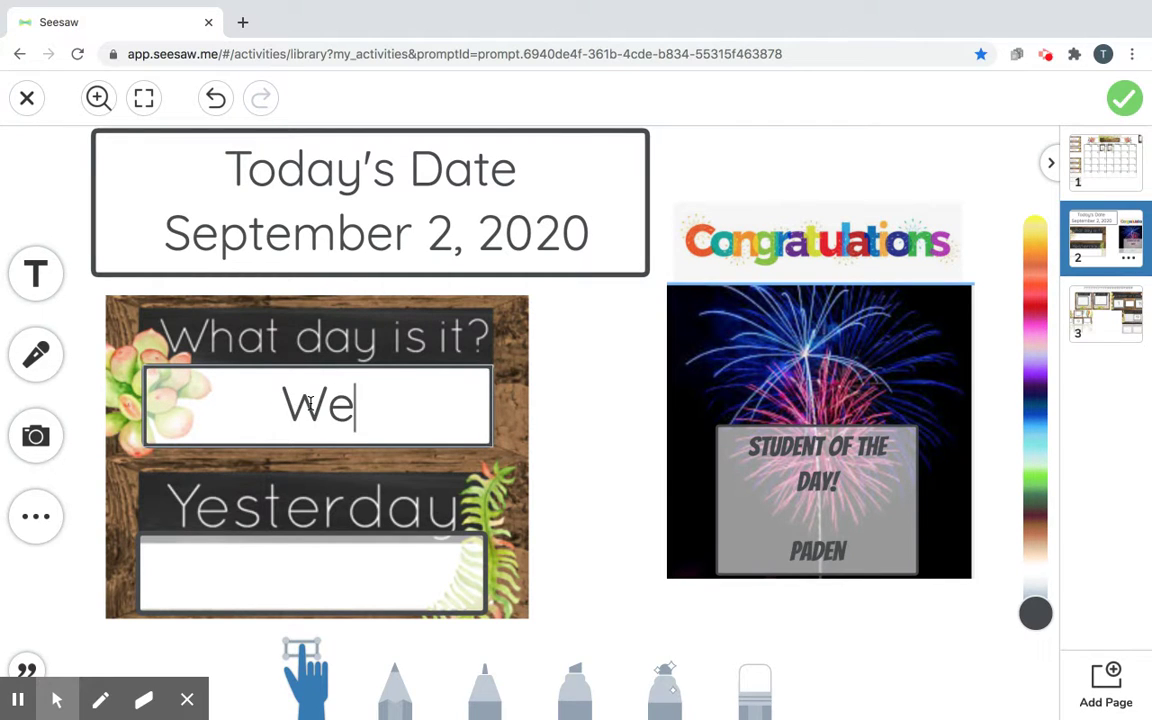
{"action": "type", "text": "dnesday"}
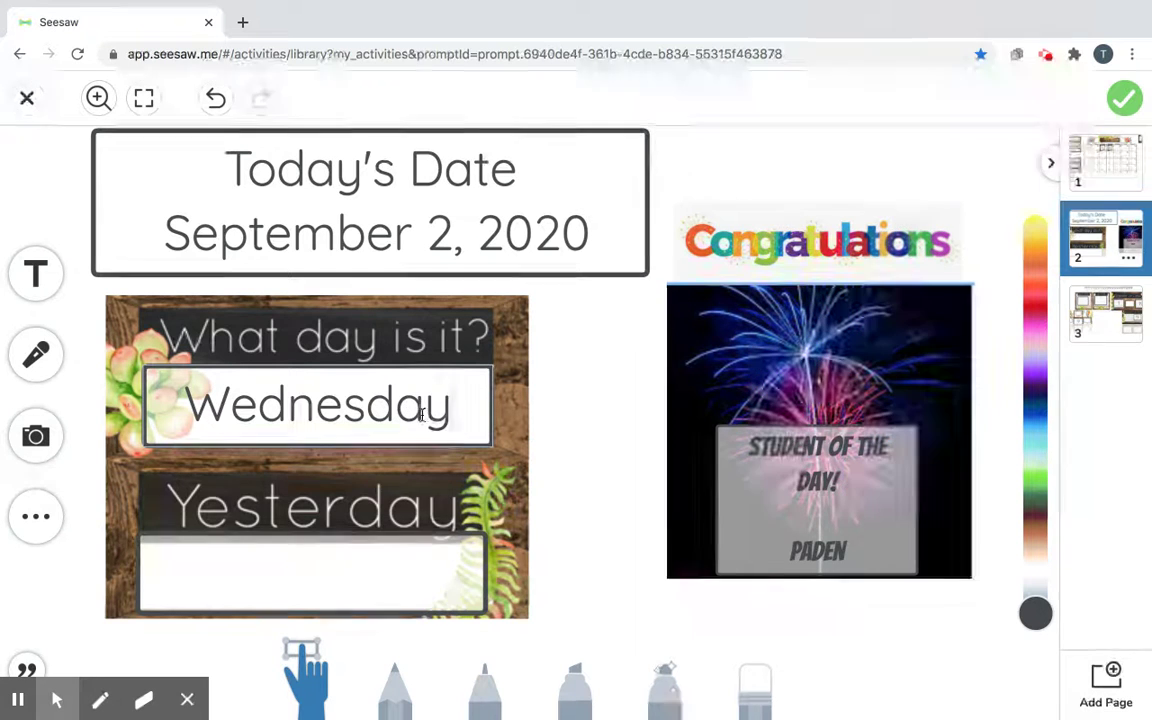
Enter "Tuesday" in the box beneath "Yesterday".
{"action": "left_click", "coordinate": [334, 576]}
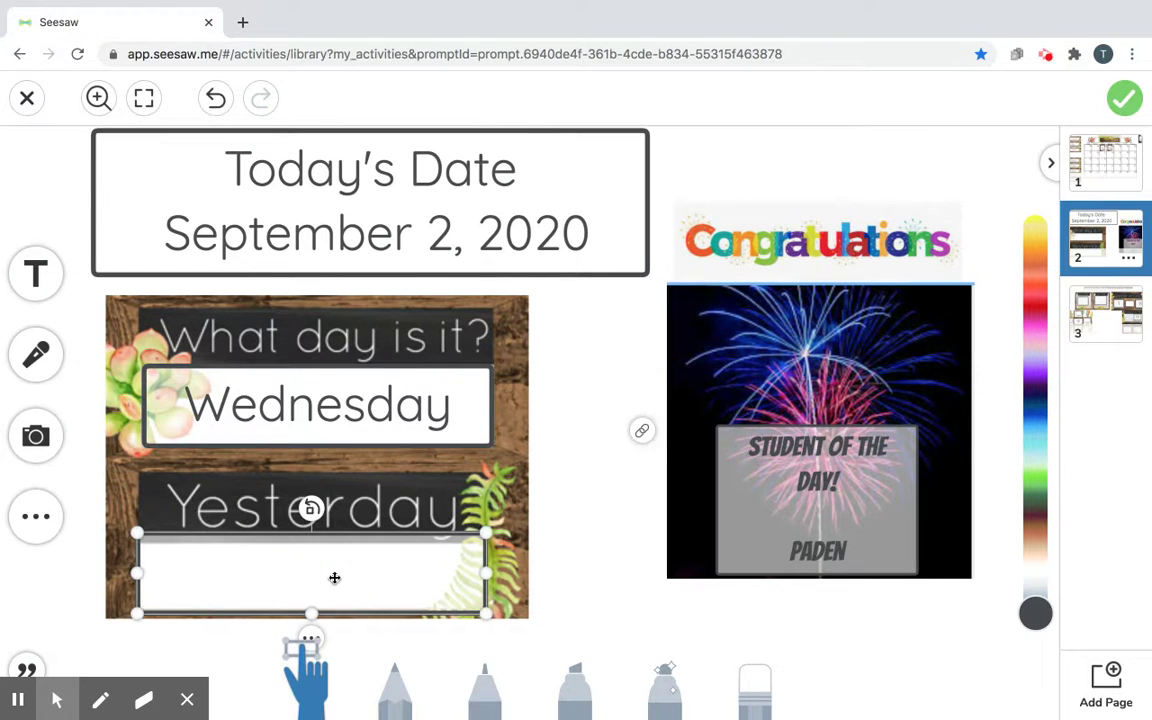
{"action": "left_click", "coordinate": [308, 576]}
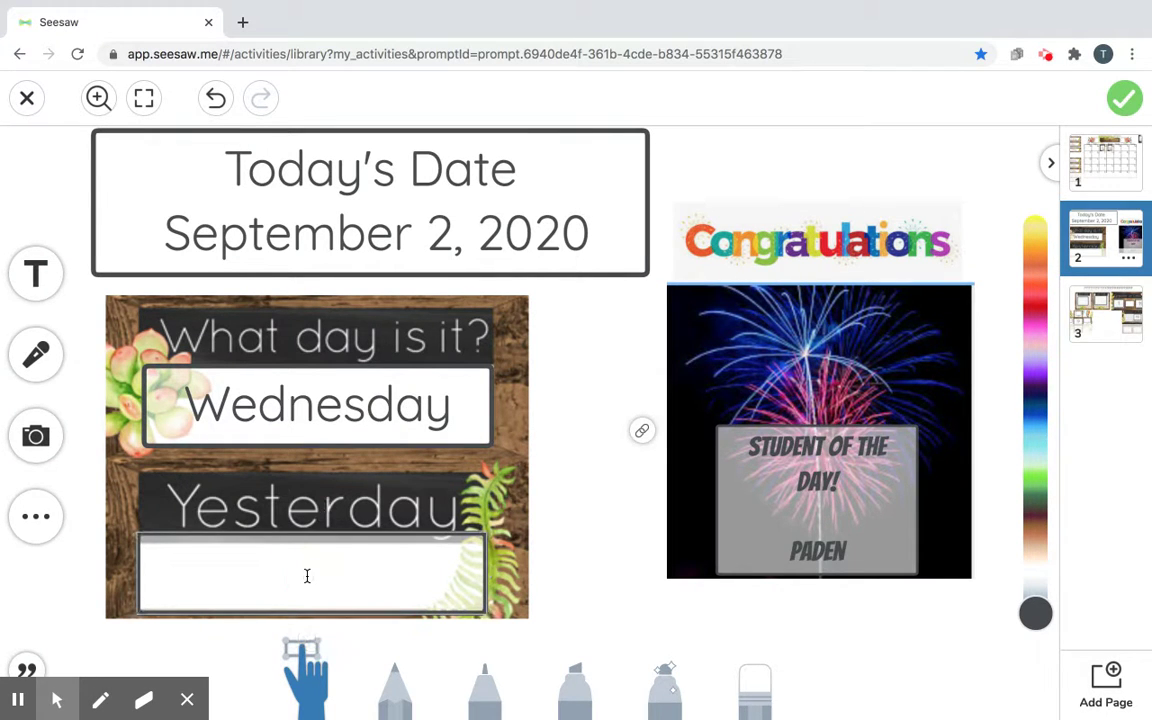
{"action": "left_click", "coordinate": [307, 576]}
{"action": "type", "text": "Tu"}
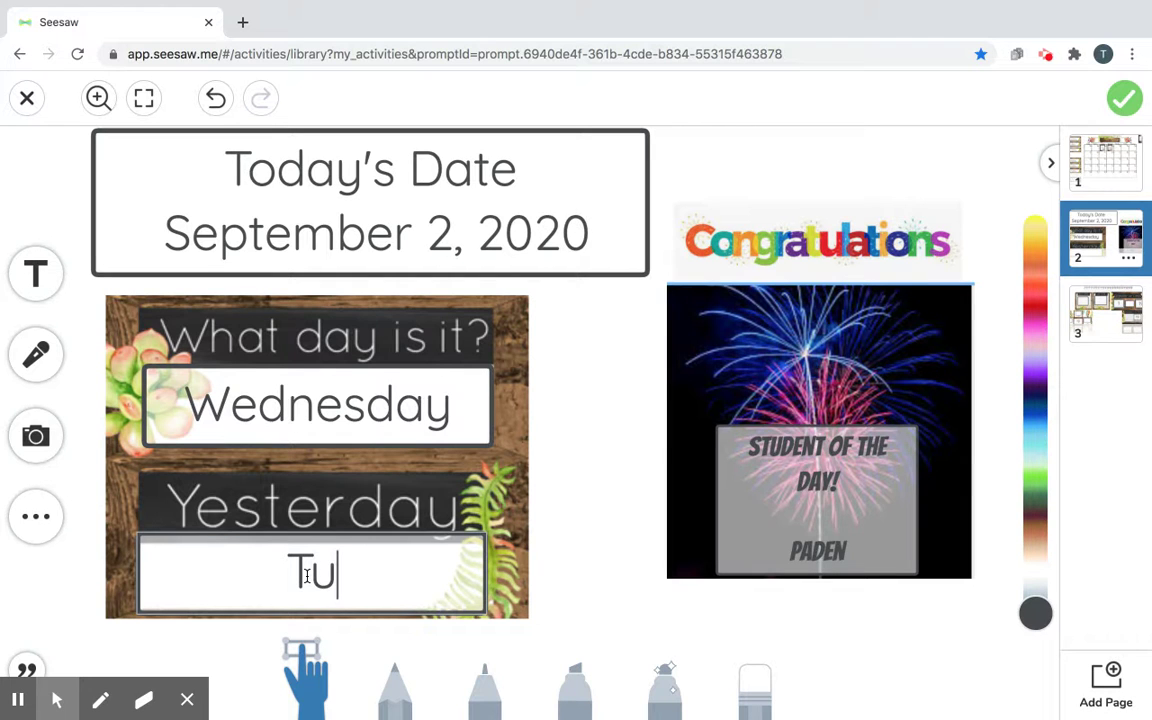
{"action": "type", "text": "ejs"}
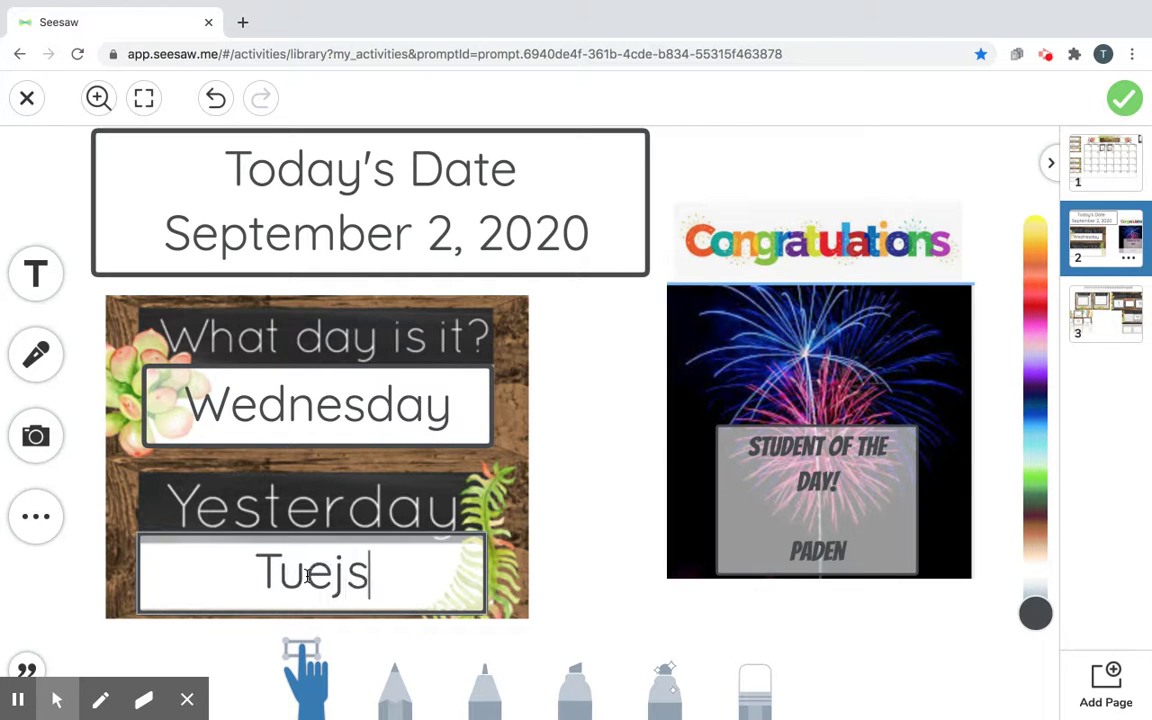
{"action": "key", "text": "BackSpace"}
{"action": "key", "text": "BackSpace"}
{"action": "type", "text": "sday"}
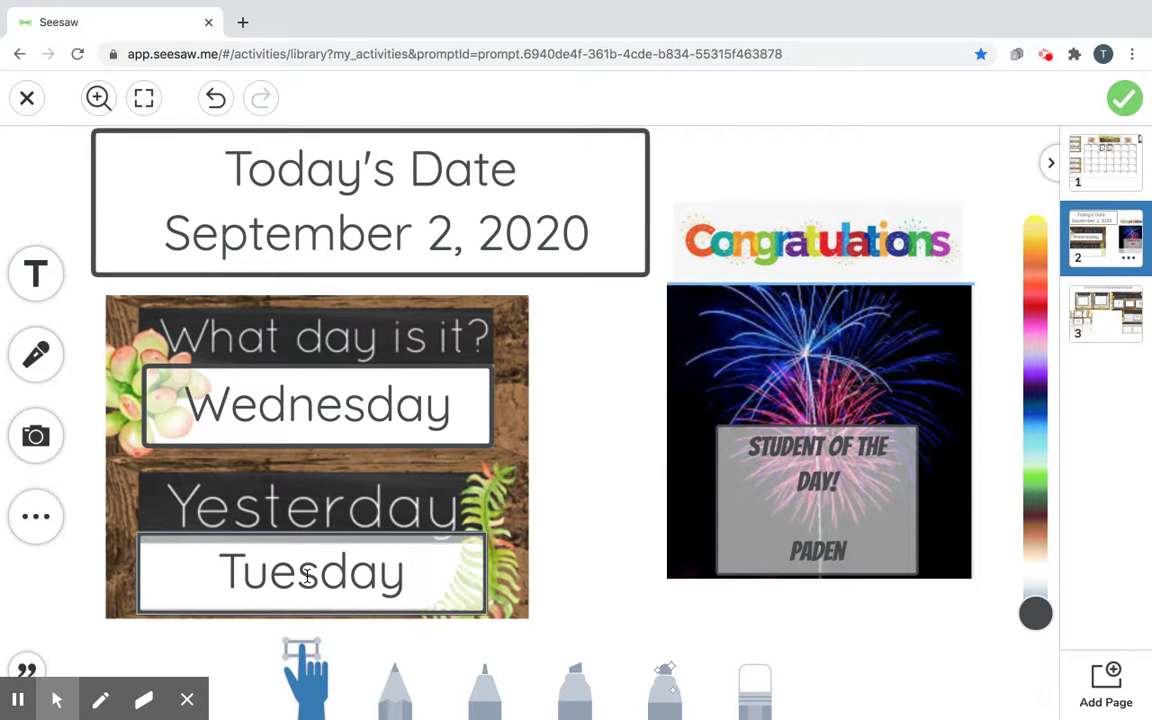
Hide the page list, open the video linked to the fireworks picture and play it in full screen.
{"action": "left_click", "coordinate": [1050, 176]}
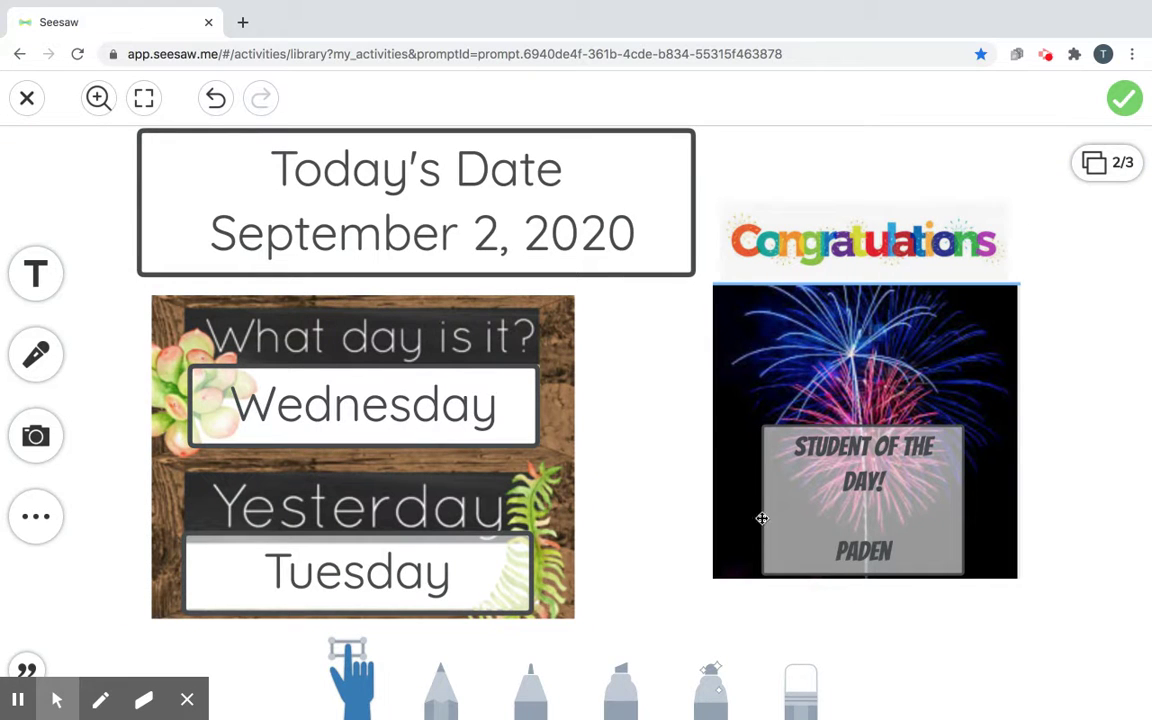
{"action": "left_click", "coordinate": [730, 428]}
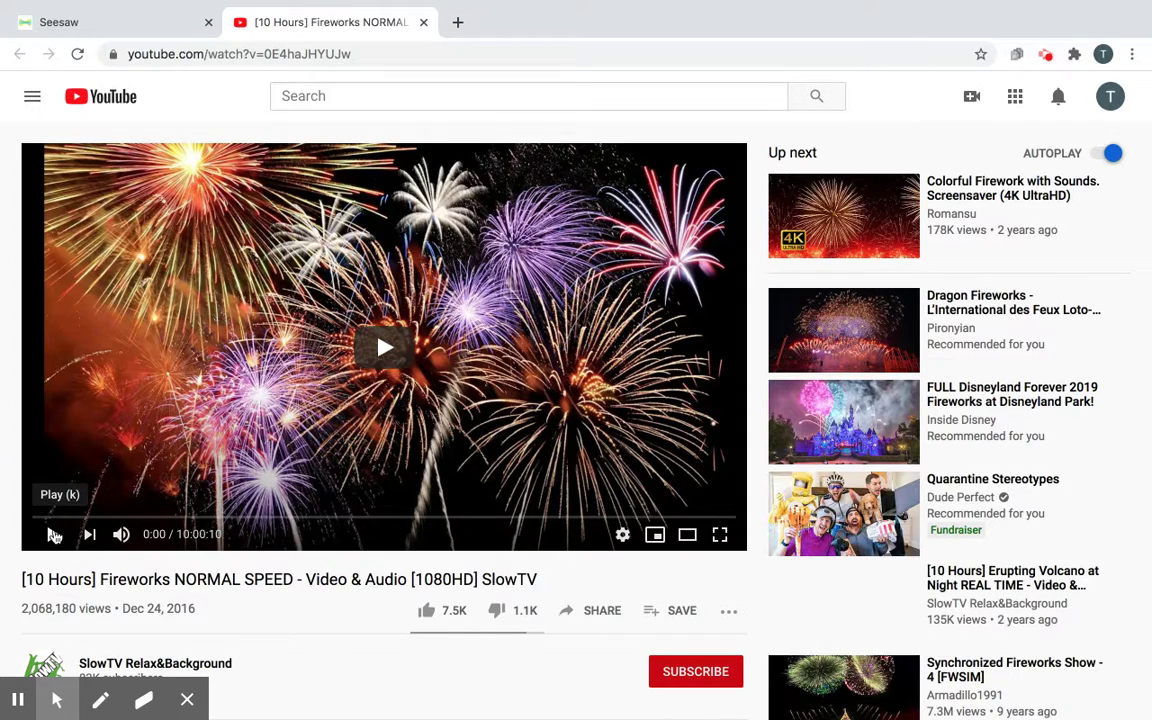
{"action": "left_click", "coordinate": [55, 536]}
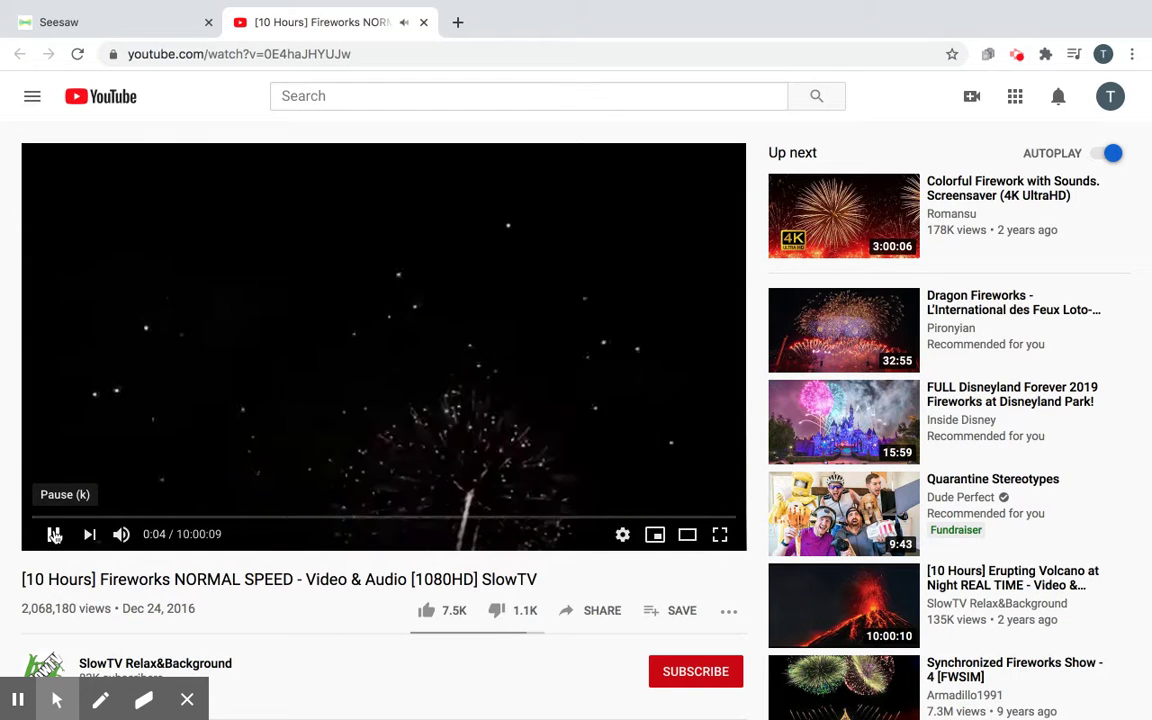
{"action": "left_click", "coordinate": [718, 537]}
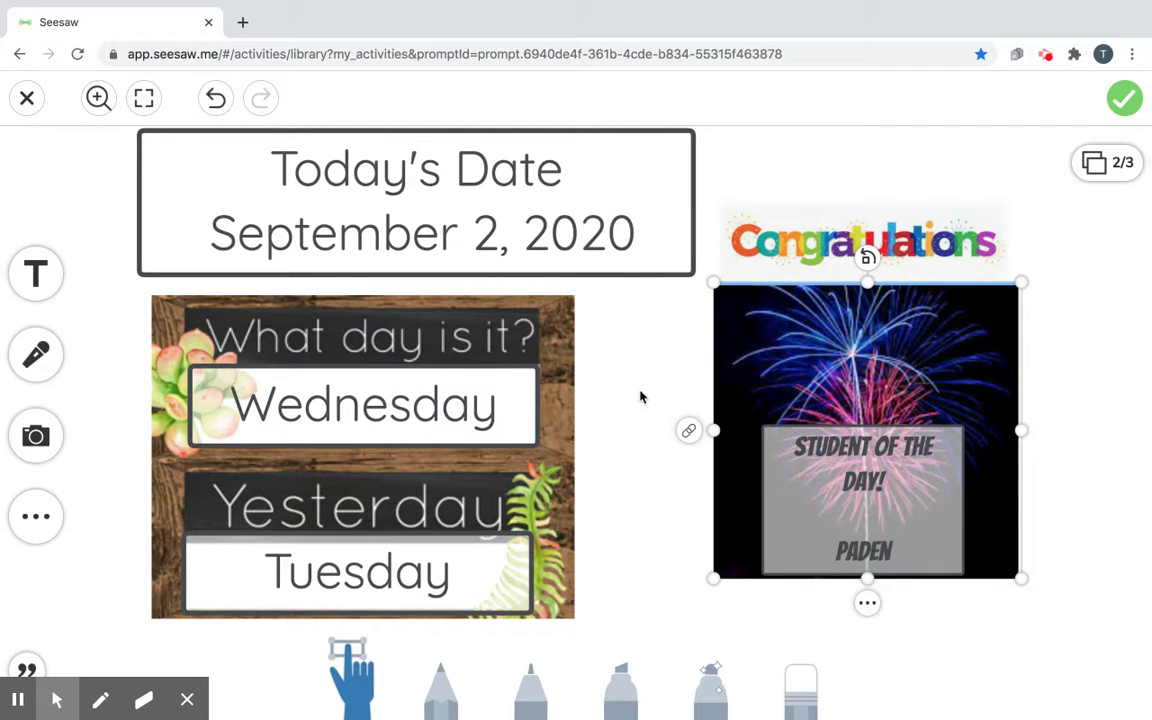
Go to page 3 of the activity and clear the number from the Number of the Day box.
{"action": "left_click", "coordinate": [1122, 163]}
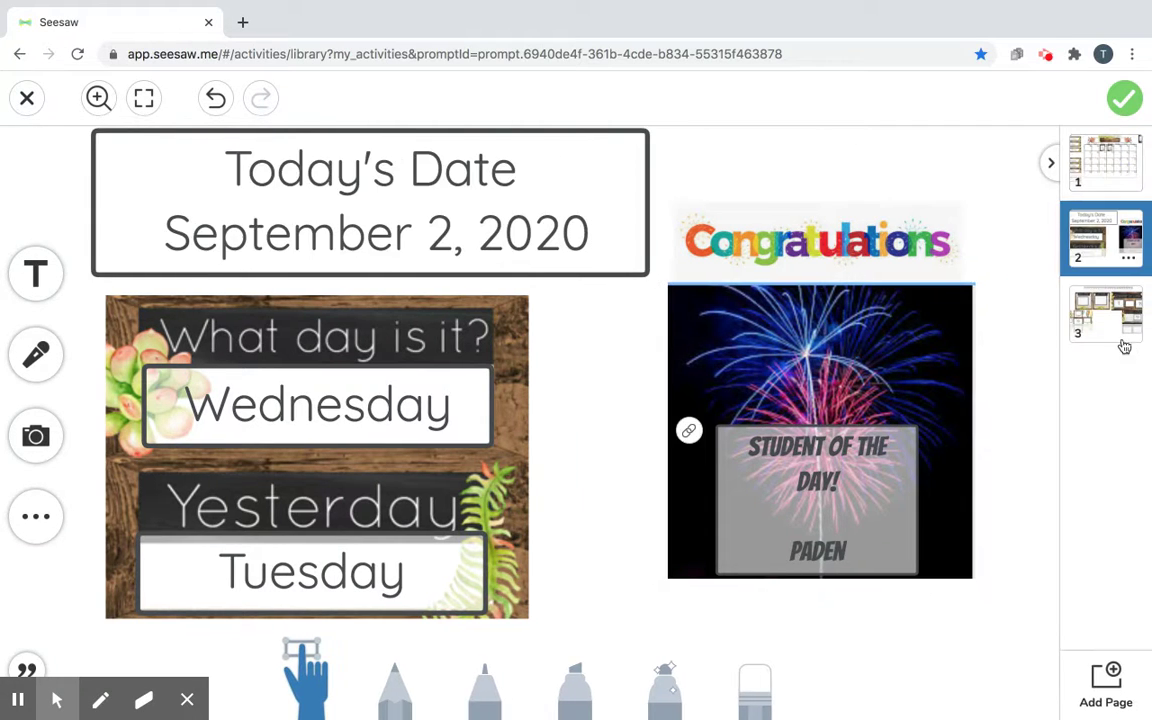
{"action": "left_click", "coordinate": [1128, 326]}
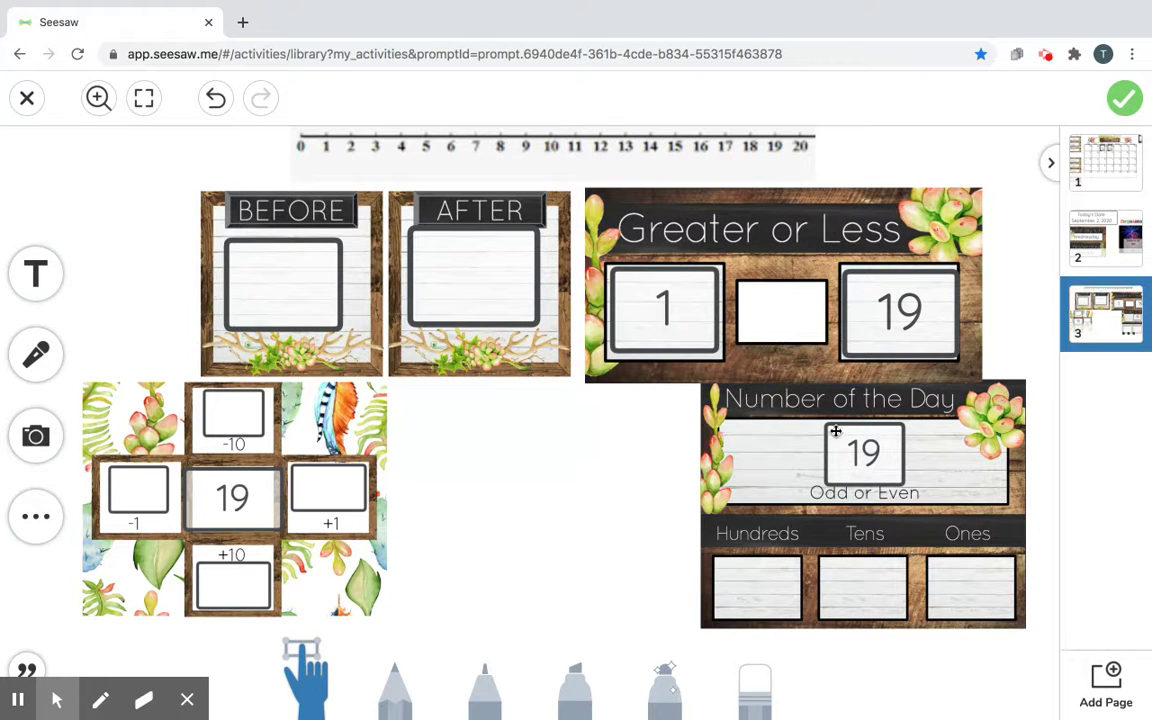
{"action": "left_click", "coordinate": [877, 452]}
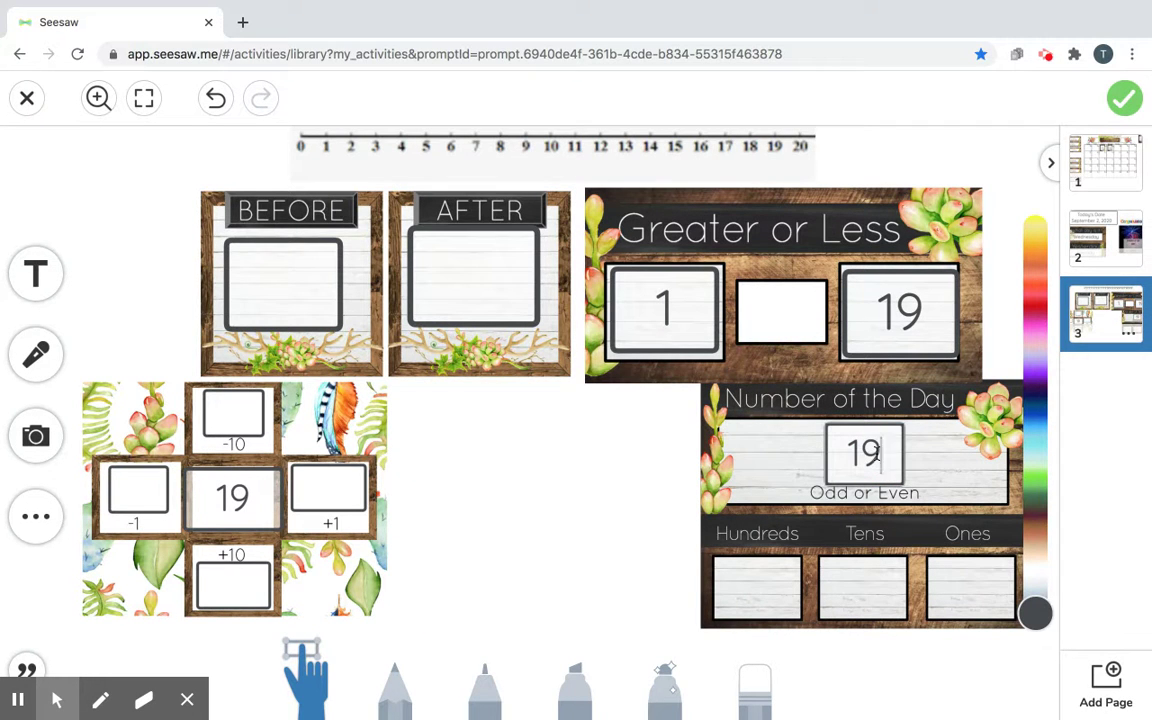
{"action": "key", "text": "BackSpace"}
{"action": "key", "text": "BackSpace"}
Clear the numbers from both outer boxes of the Greater or Less section.
{"action": "left_click", "coordinate": [925, 309]}
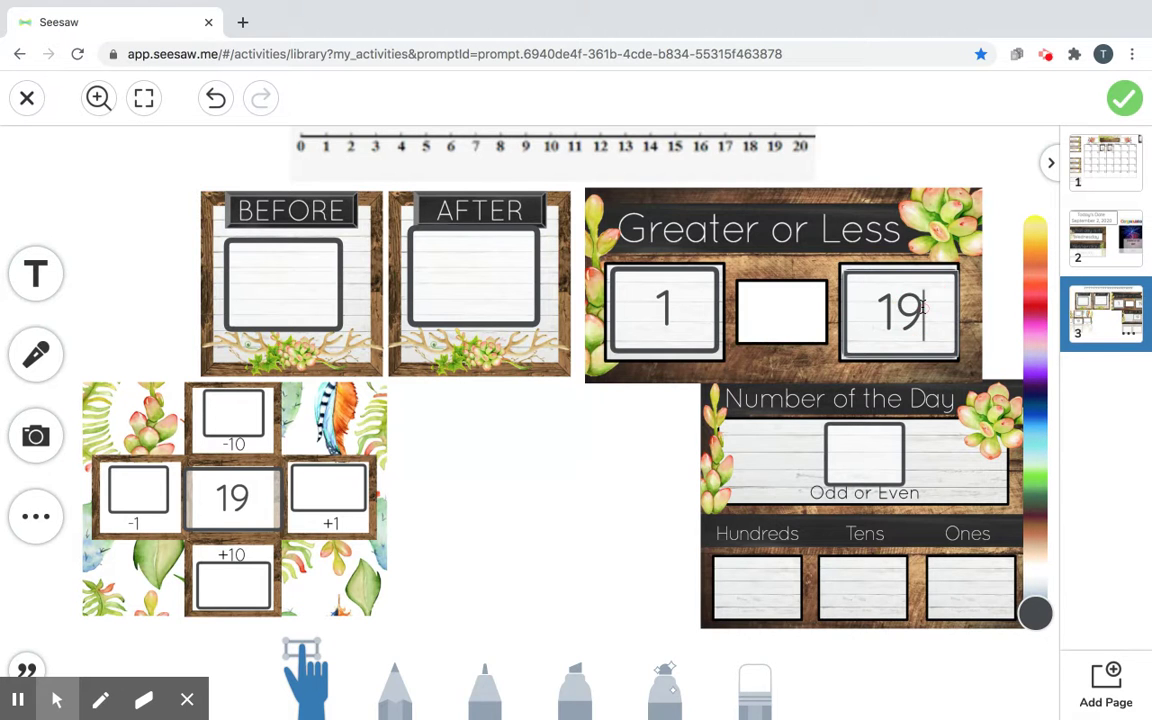
{"action": "key", "text": "BackSpace"}
{"action": "key", "text": "BackSpace"}
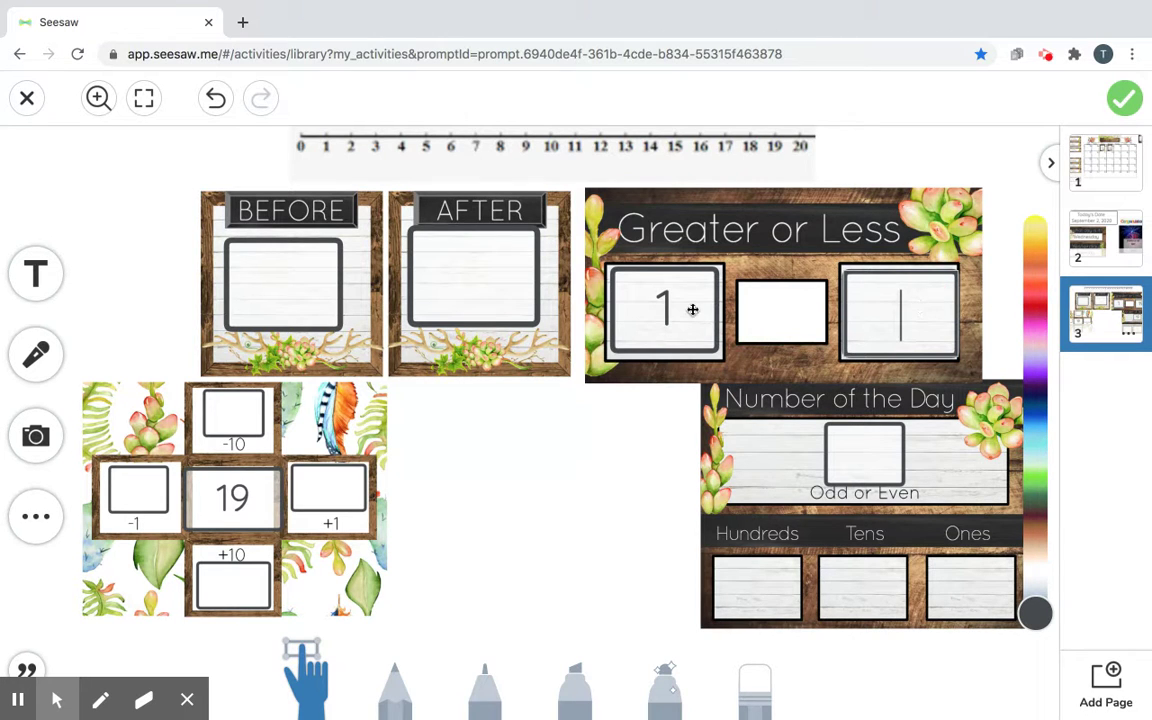
{"action": "left_click", "coordinate": [690, 310]}
{"action": "left_click", "coordinate": [690, 310]}
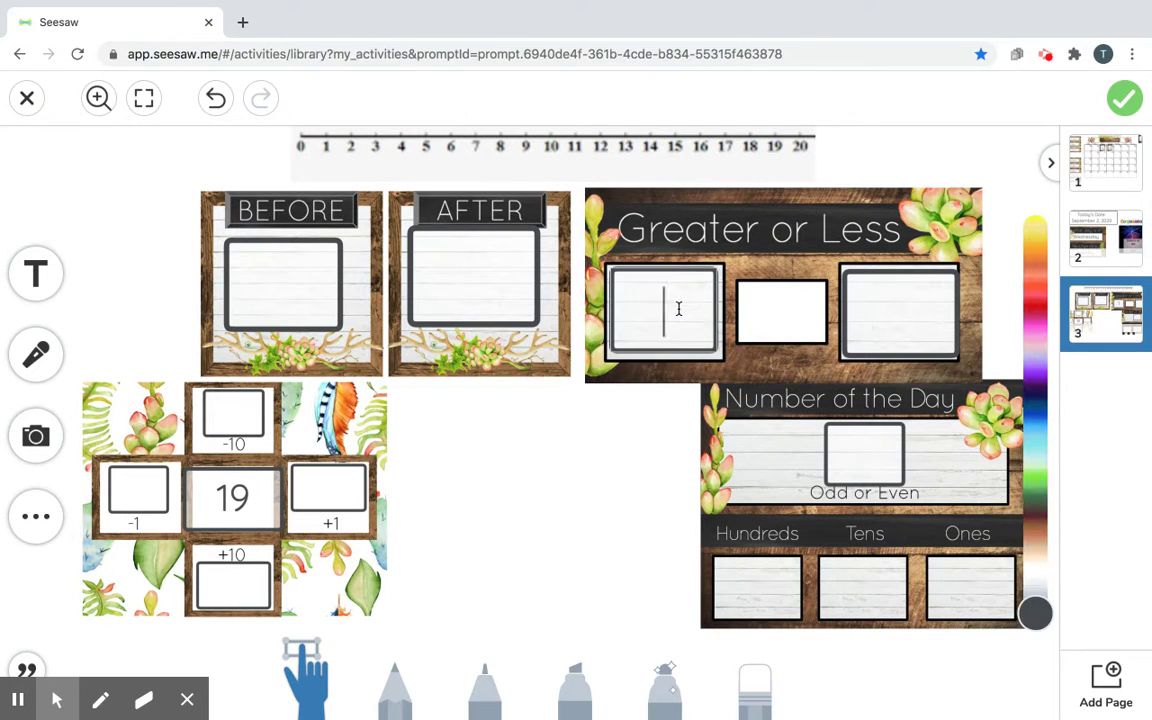
{"action": "key", "text": "BackSpace"}
Clear the number from the centre box of the plus/minus 1 and 10 chart.
{"action": "left_click", "coordinate": [236, 497]}
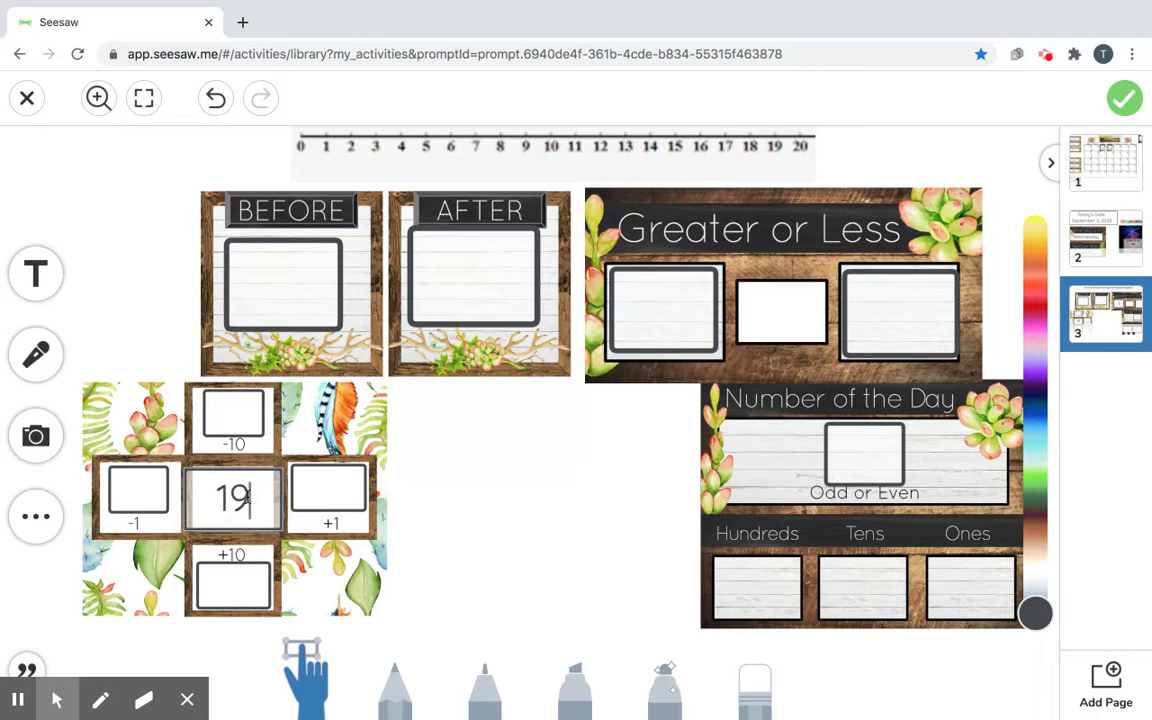
{"action": "key", "text": "BackSpace"}
{"action": "key", "text": "BackSpace"}
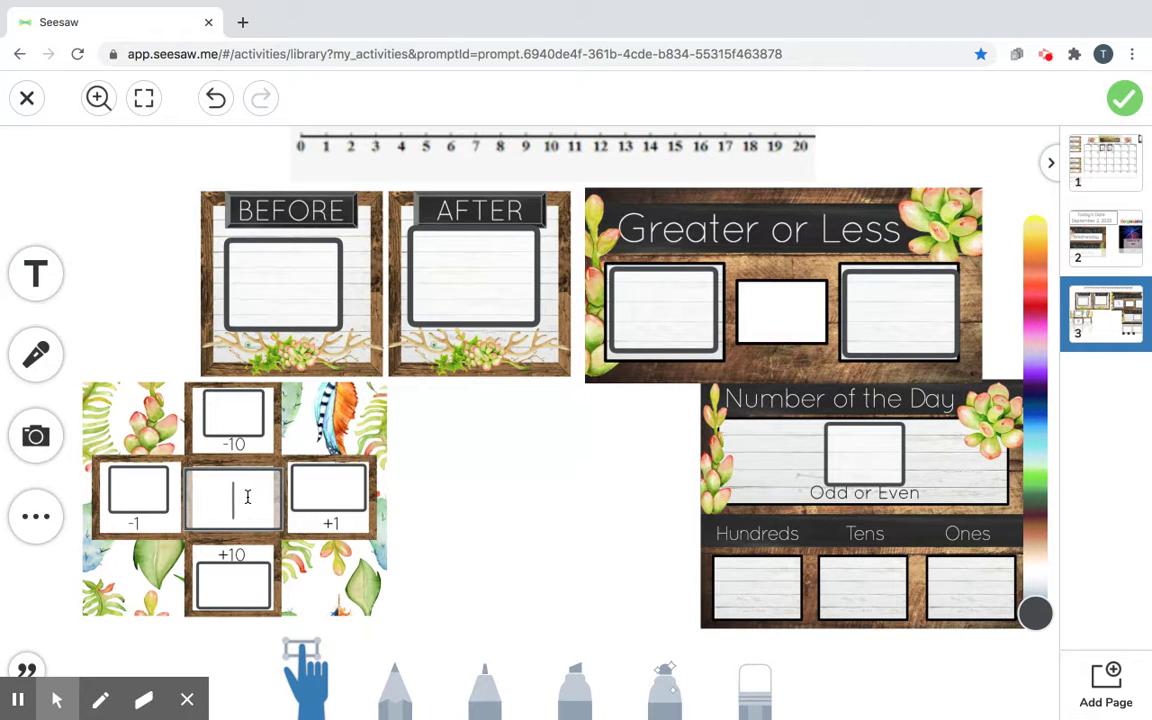
Enter 42 as the Number of the Day and fill the Greater or Less boxes with 46 on the left and 42 on the right.
{"action": "left_click", "coordinate": [865, 453]}
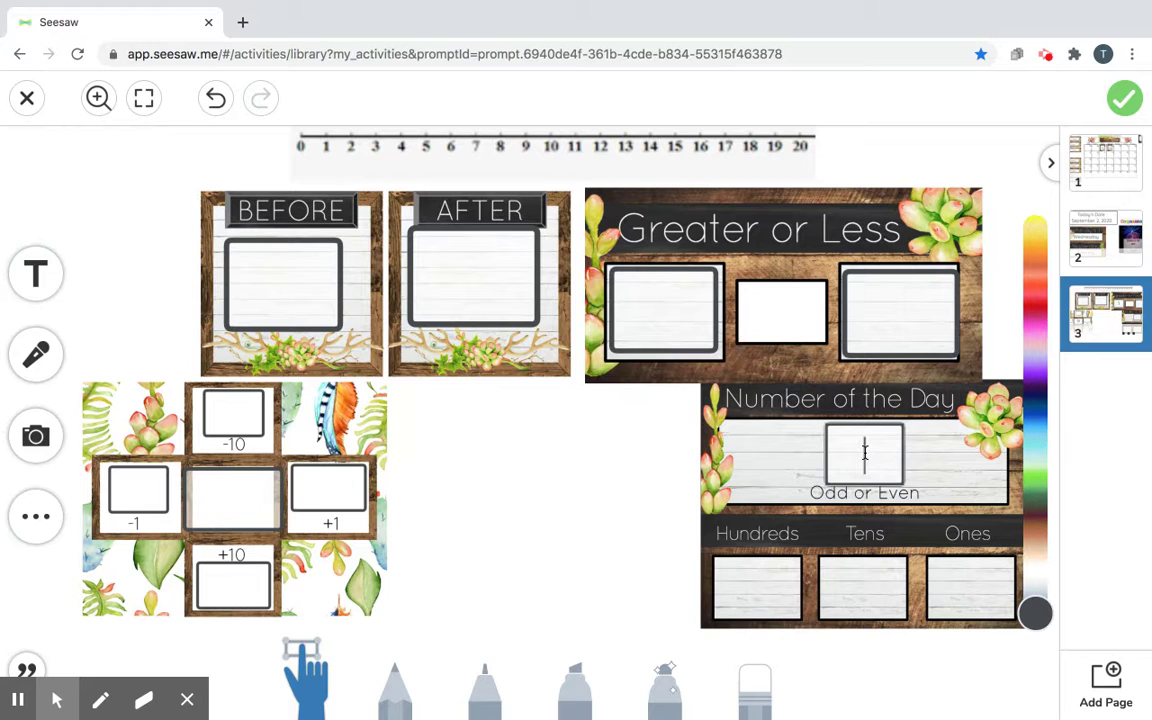
{"action": "type", "text": "42"}
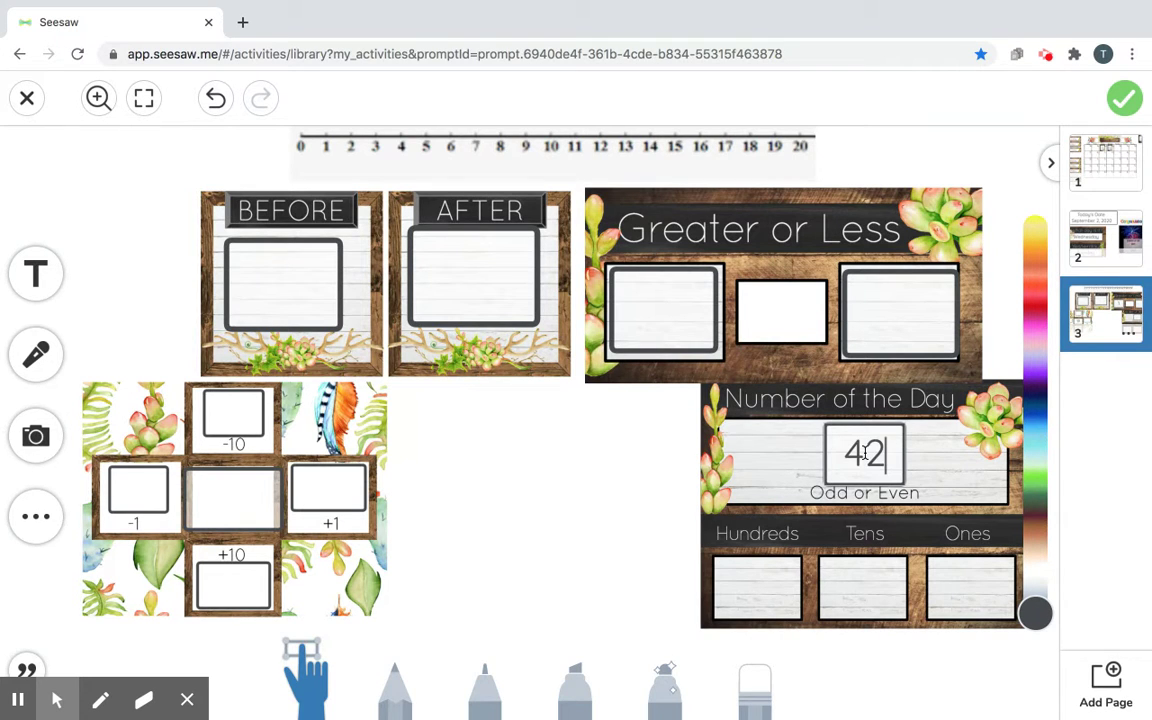
{"action": "left_click", "coordinate": [653, 311]}
{"action": "left_click", "coordinate": [653, 311]}
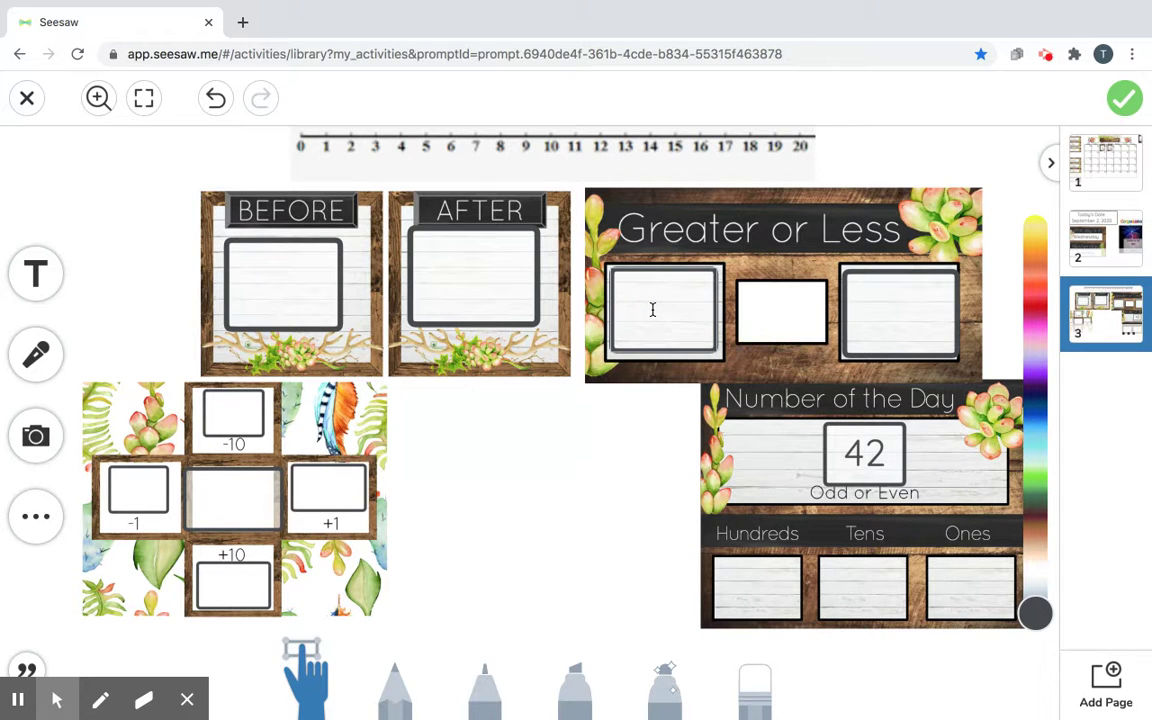
{"action": "left_click", "coordinate": [652, 310]}
{"action": "type", "text": "46"}
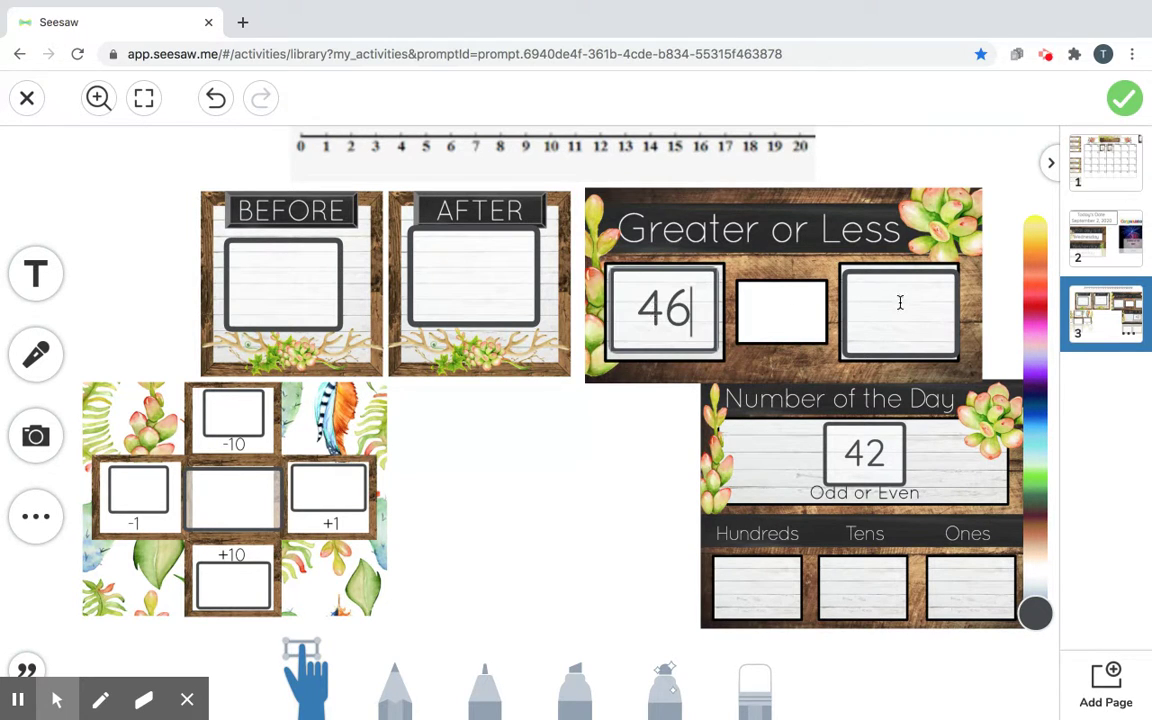
{"action": "left_click", "coordinate": [900, 302]}
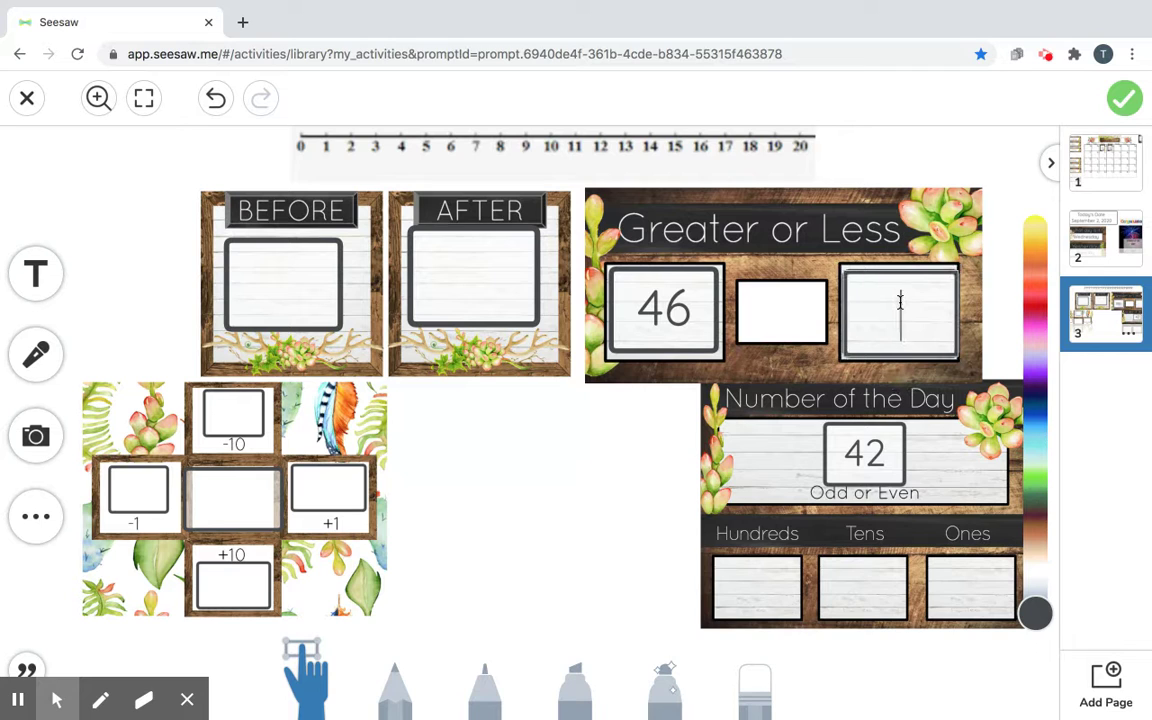
{"action": "type", "text": "42"}
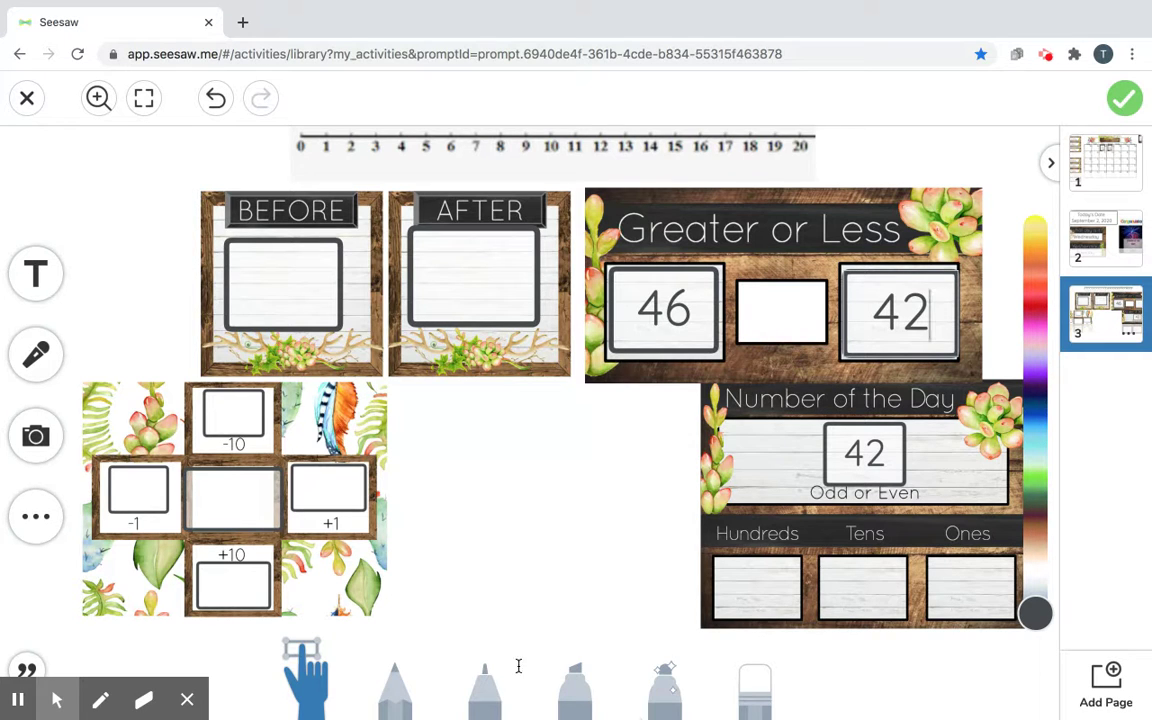
Highlight every odd number from 1 to 19 on the number line in yellow.
{"action": "left_click", "coordinate": [575, 685]}
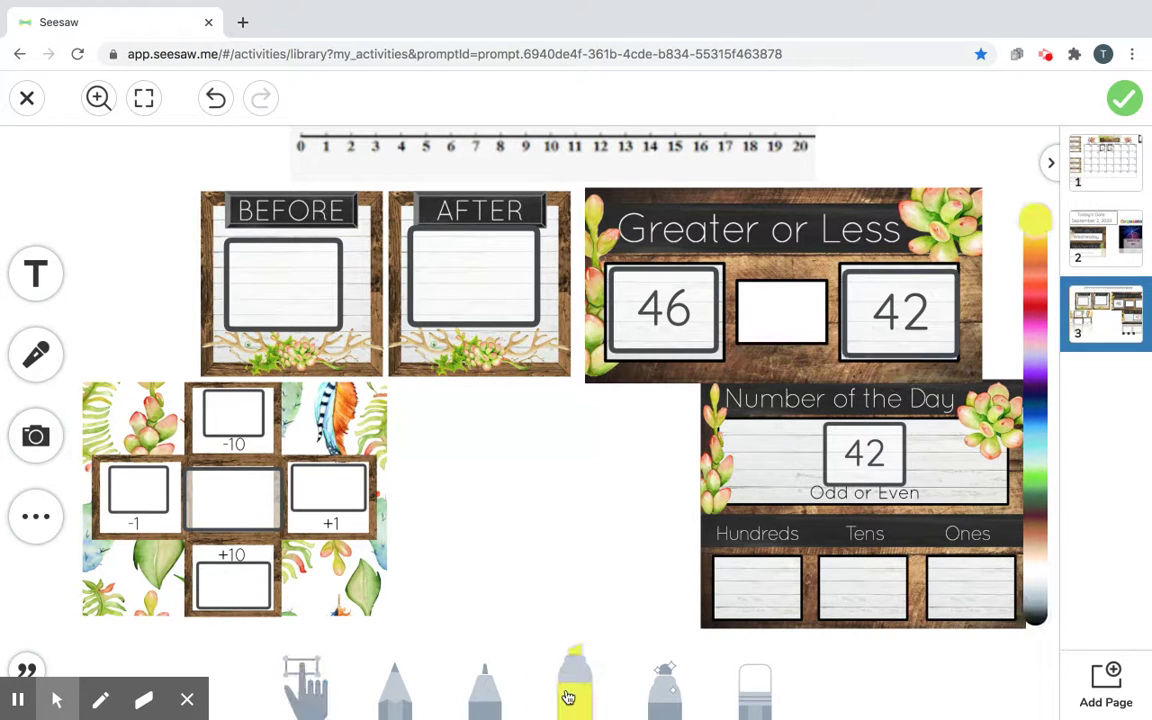
{"action": "left_click", "coordinate": [325, 146]}
{"action": "left_click", "coordinate": [375, 146]}
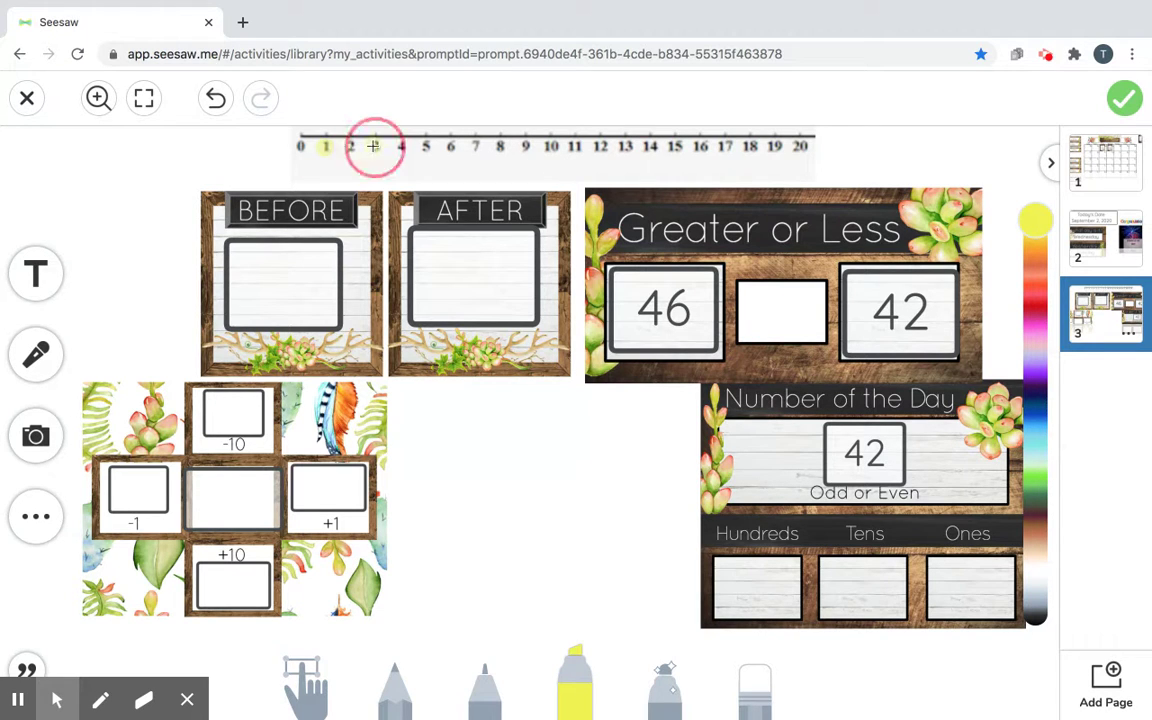
{"action": "left_click", "coordinate": [425, 146]}
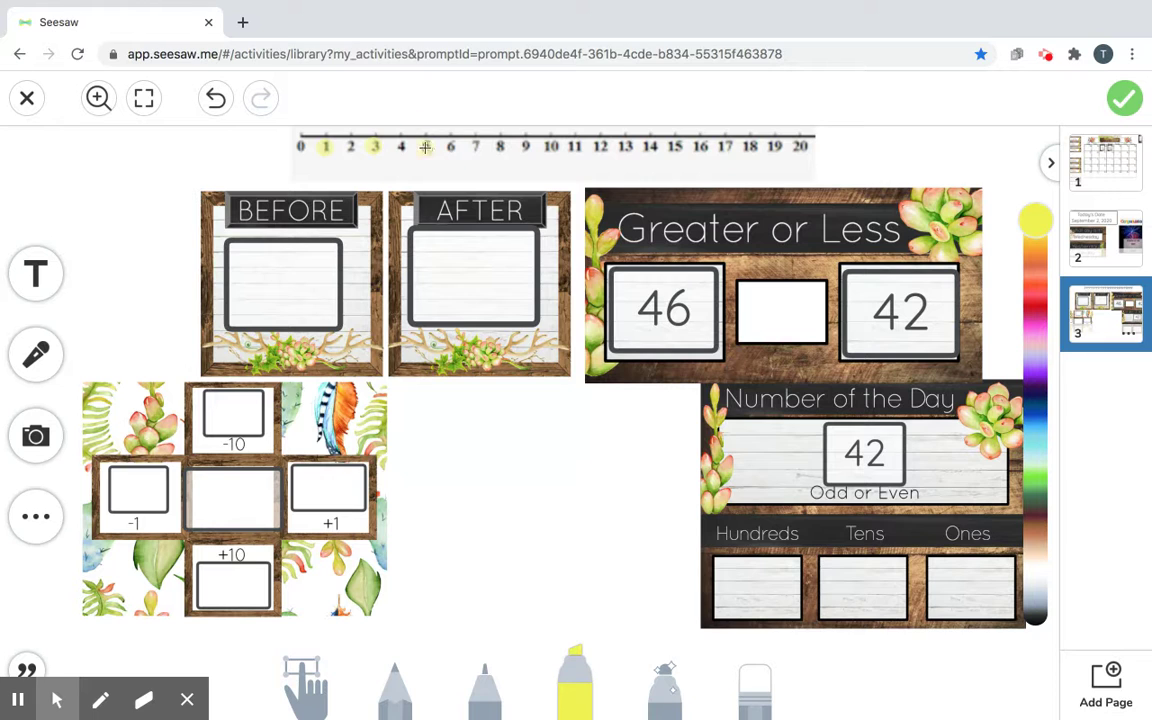
{"action": "left_click", "coordinate": [476, 146]}
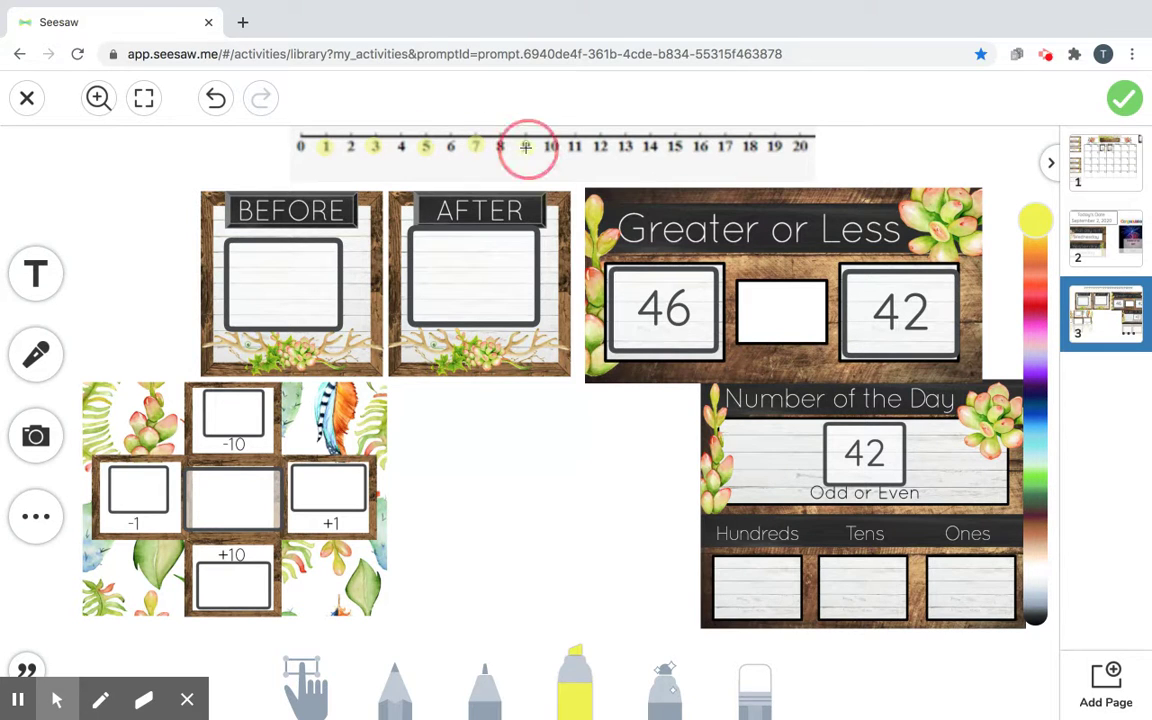
{"action": "left_click", "coordinate": [525, 146]}
{"action": "left_click", "coordinate": [574, 146]}
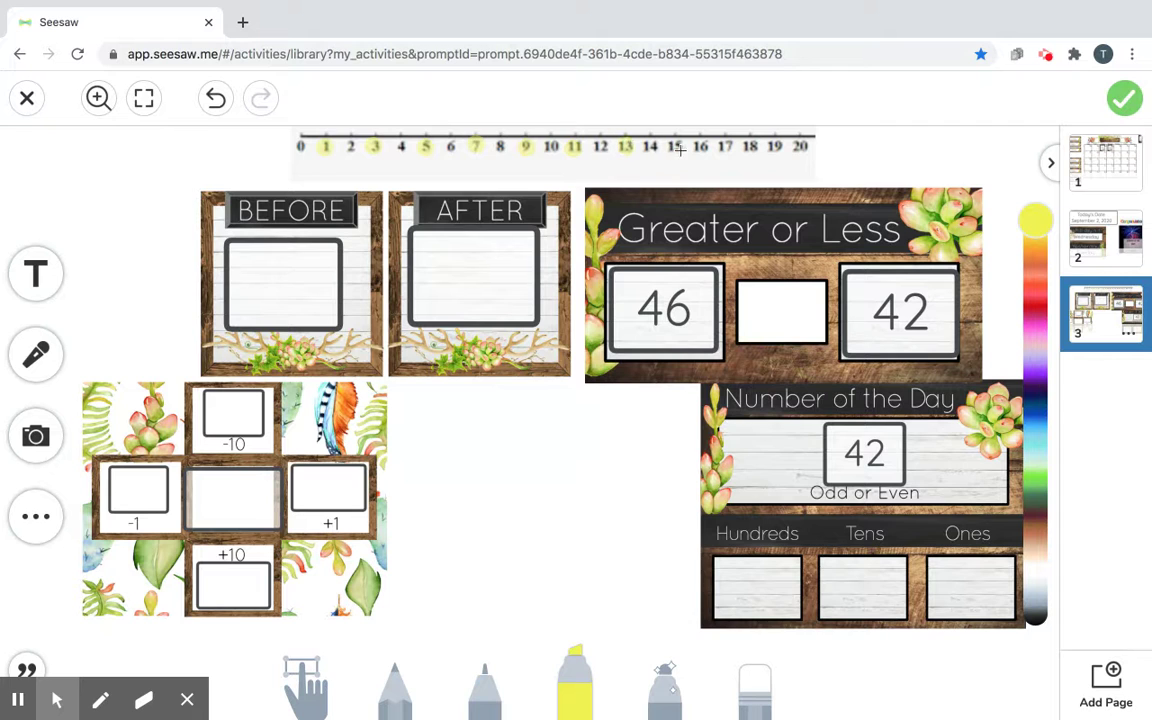
{"action": "left_click", "coordinate": [625, 146]}
{"action": "left_click", "coordinate": [675, 146]}
{"action": "left_click", "coordinate": [775, 146]}
{"action": "left_click", "coordinate": [323, 148]}
Highlight every even number from 0 to 20 on the number line in pink.
{"action": "left_click", "coordinate": [1036, 330]}
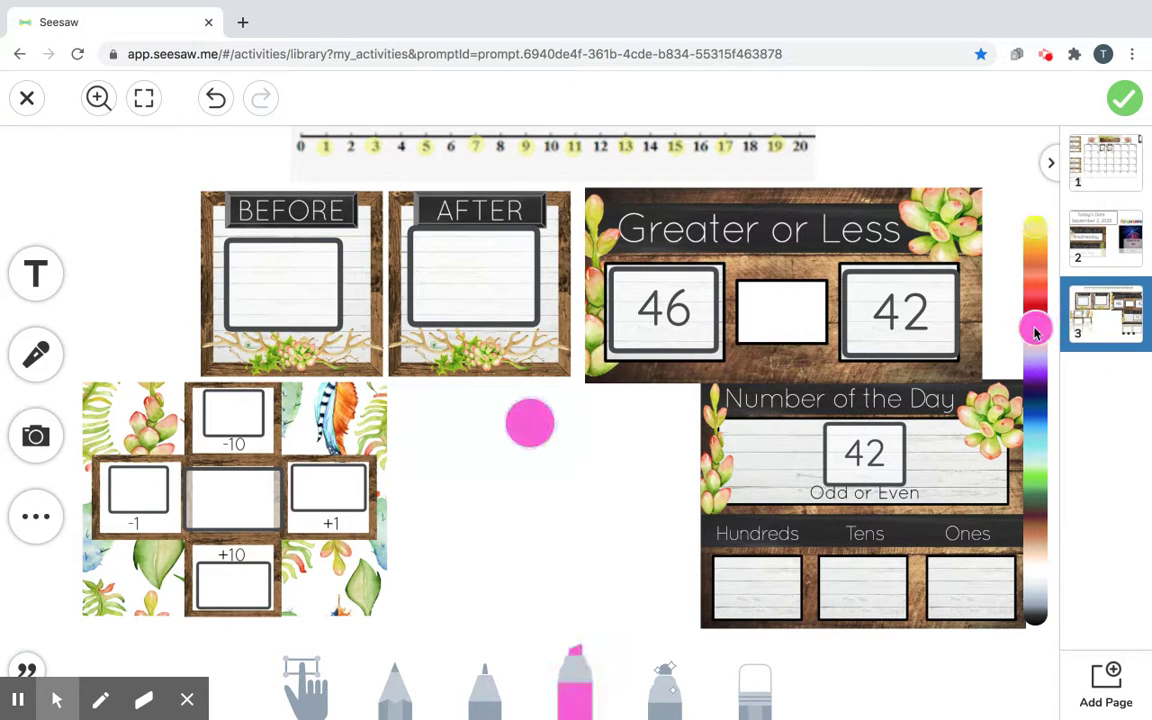
{"action": "left_click", "coordinate": [300, 146]}
{"action": "left_click", "coordinate": [350, 146]}
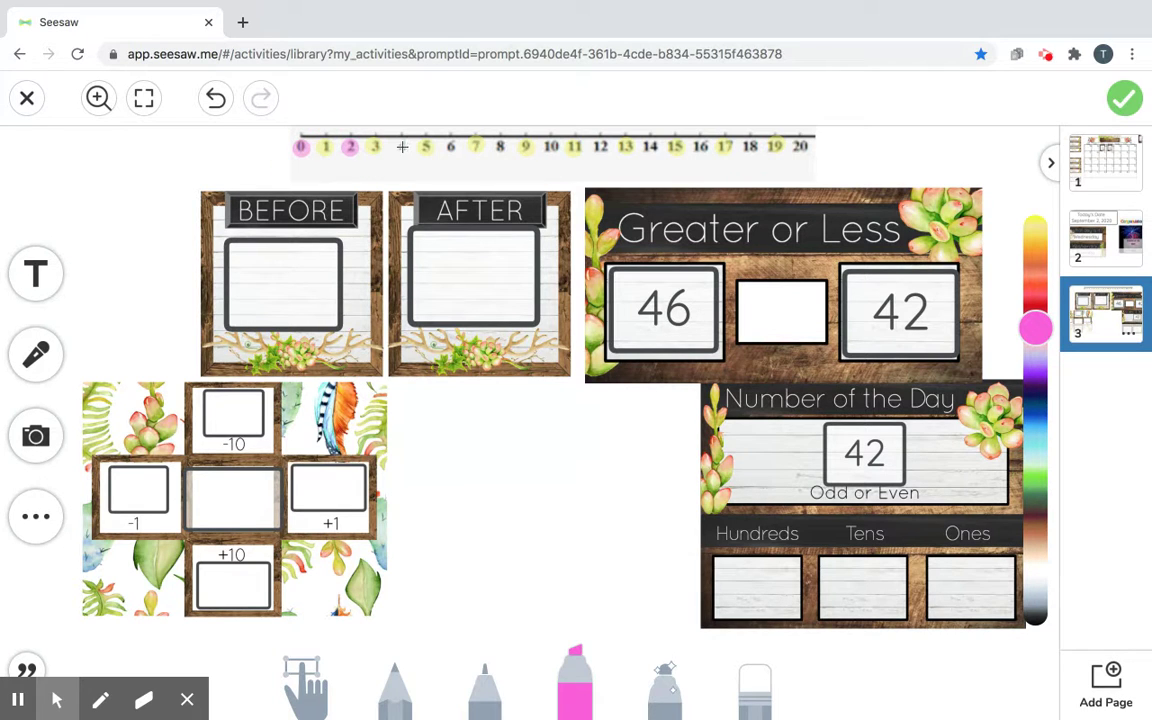
{"action": "left_click", "coordinate": [401, 146]}
{"action": "left_click", "coordinate": [450, 146]}
{"action": "left_click", "coordinate": [500, 146]}
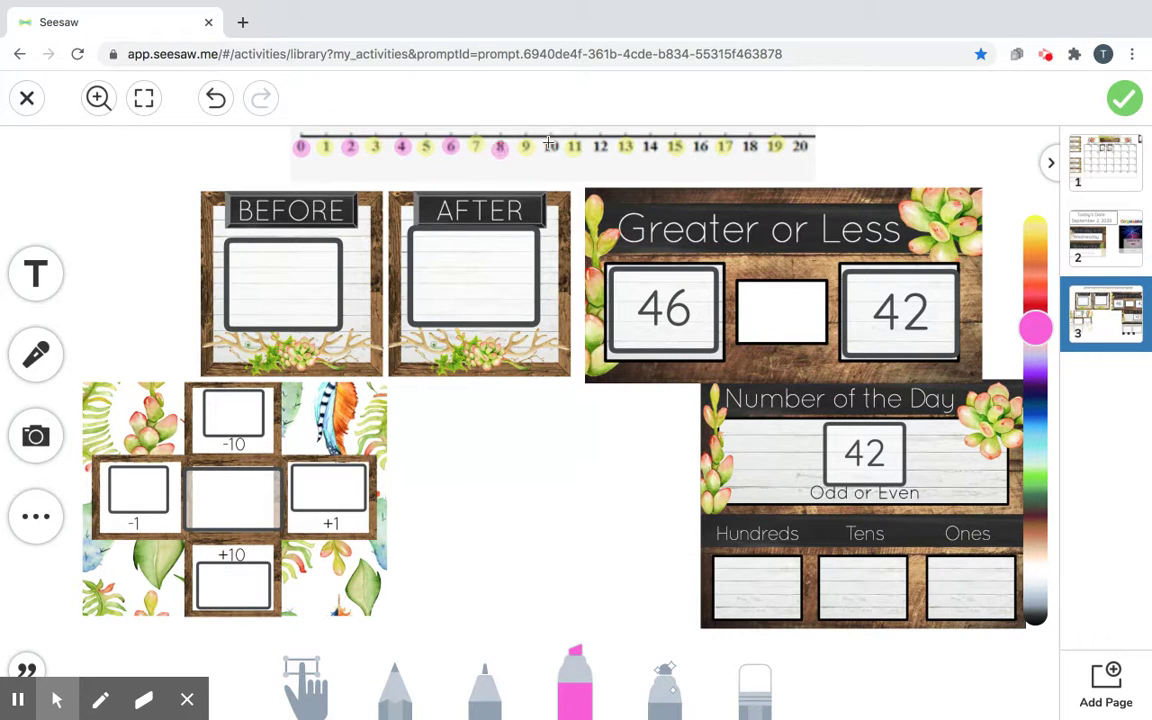
{"action": "left_click", "coordinate": [550, 146]}
{"action": "left_click", "coordinate": [600, 146]}
{"action": "left_click", "coordinate": [650, 146]}
{"action": "left_click", "coordinate": [700, 146]}
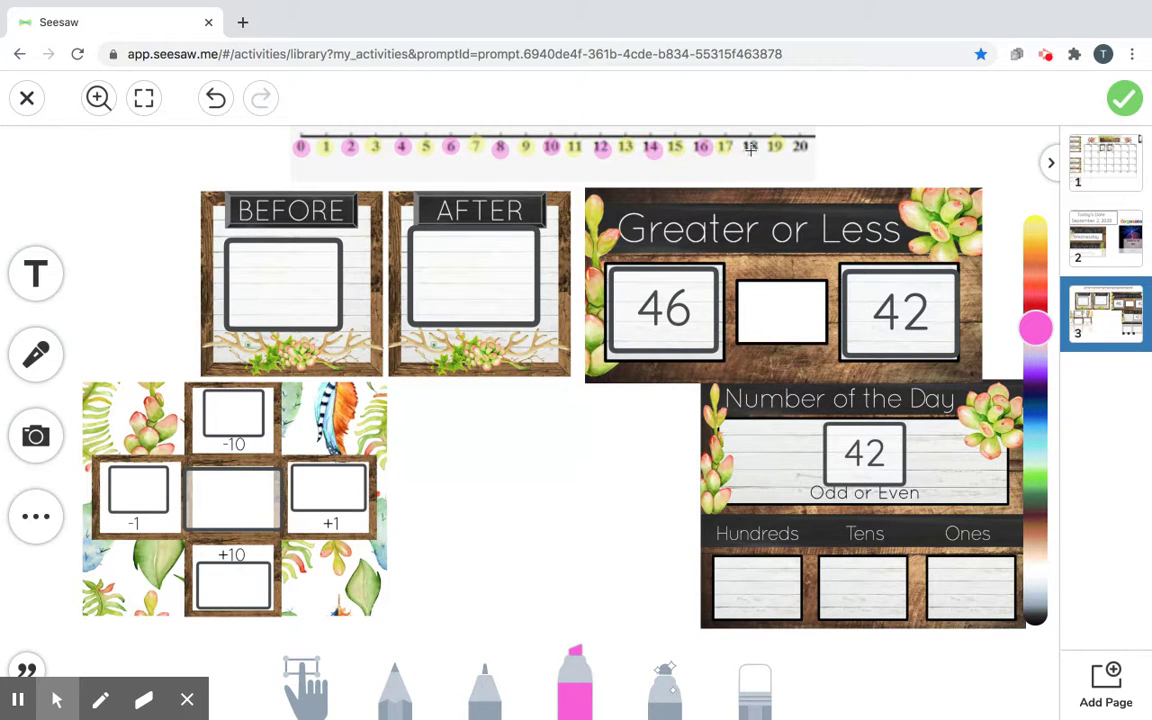
{"action": "left_click", "coordinate": [751, 146]}
{"action": "left_click", "coordinate": [801, 146]}
{"action": "left_click", "coordinate": [802, 147]}
Highlight the digit 2 of the Number of the Day and the word "Even" below it in pink.
{"action": "left_click", "coordinate": [875, 443]}
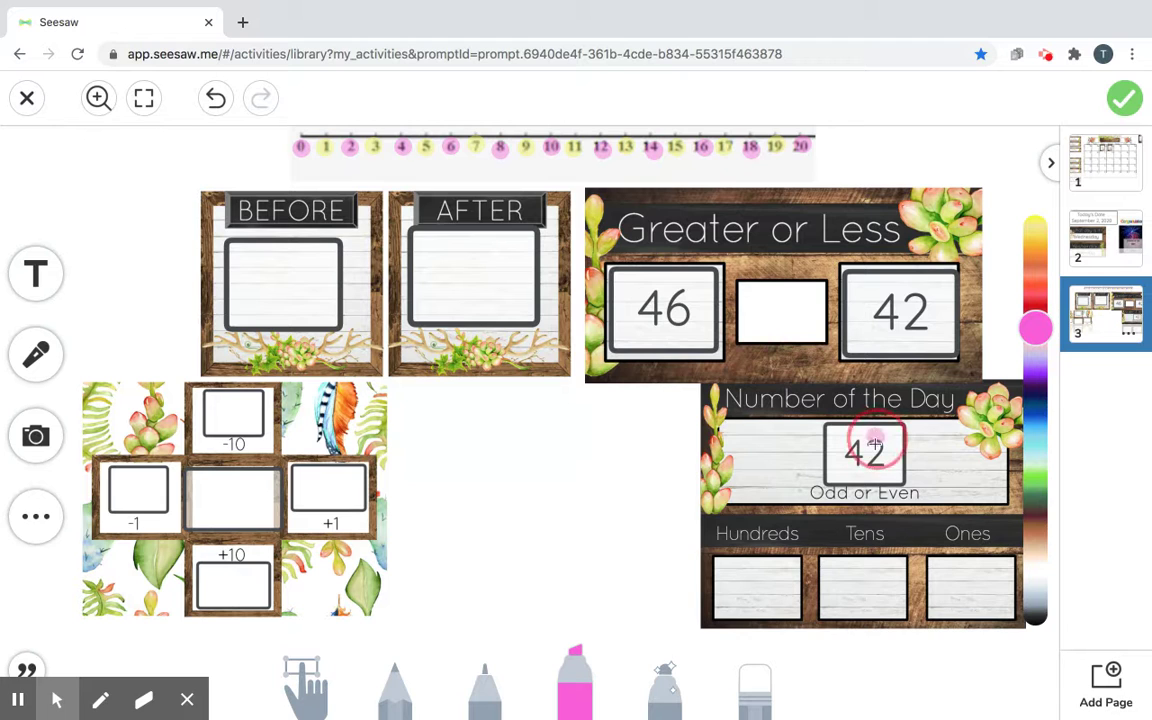
{"action": "left_click_drag", "start_coordinate": [875, 443], "coordinate": [876, 466]}
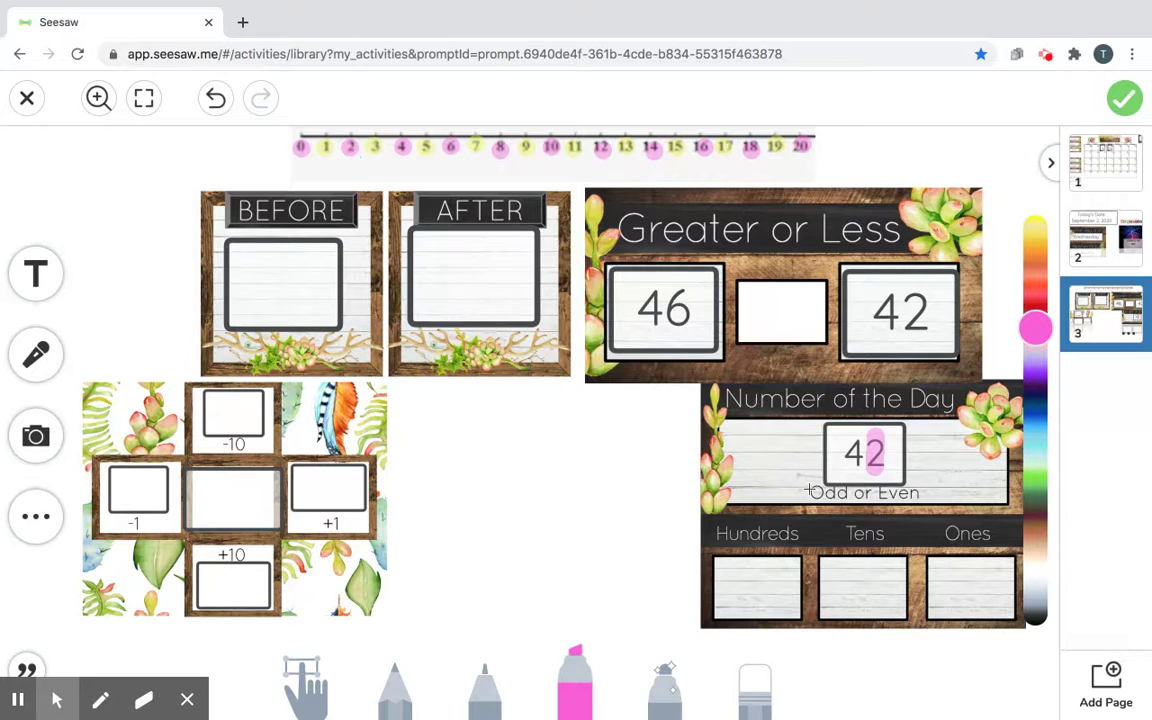
{"action": "left_click_drag", "start_coordinate": [878, 492], "coordinate": [922, 492]}
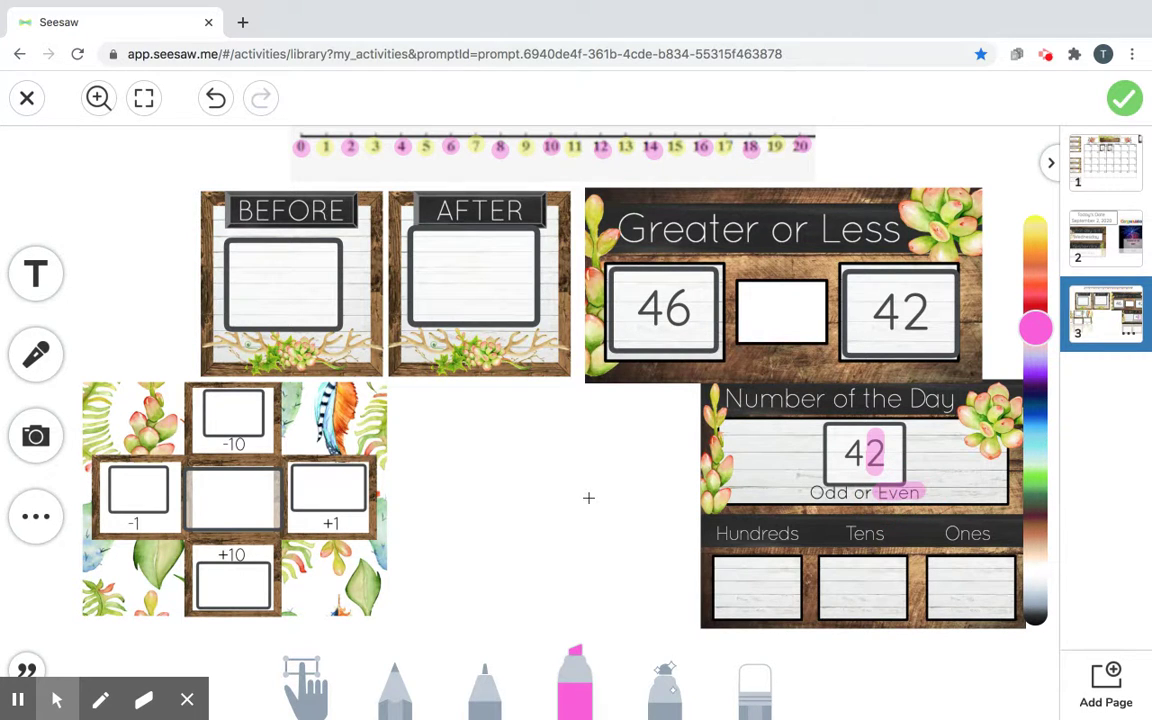
Write 4 in the Tens box and 2 in the Ones box by hand with the blue marker.
{"action": "left_click", "coordinate": [484, 700]}
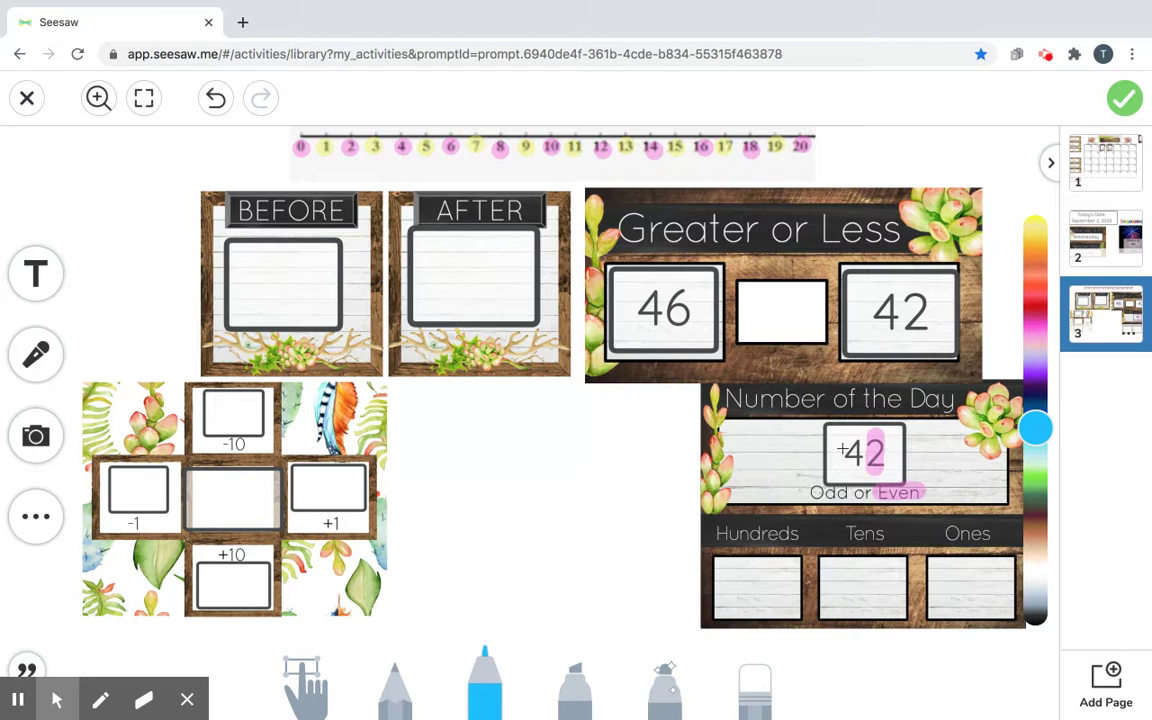
{"action": "mouse_move", "coordinate": [847, 571]}
{"action": "left_mouse_down"}
{"action": "mouse_move", "coordinate": [848, 604]}
{"action": "mouse_move", "coordinate": [876, 598]}
{"action": "mouse_move", "coordinate": [862, 614]}
{"action": "left_mouse_up"}
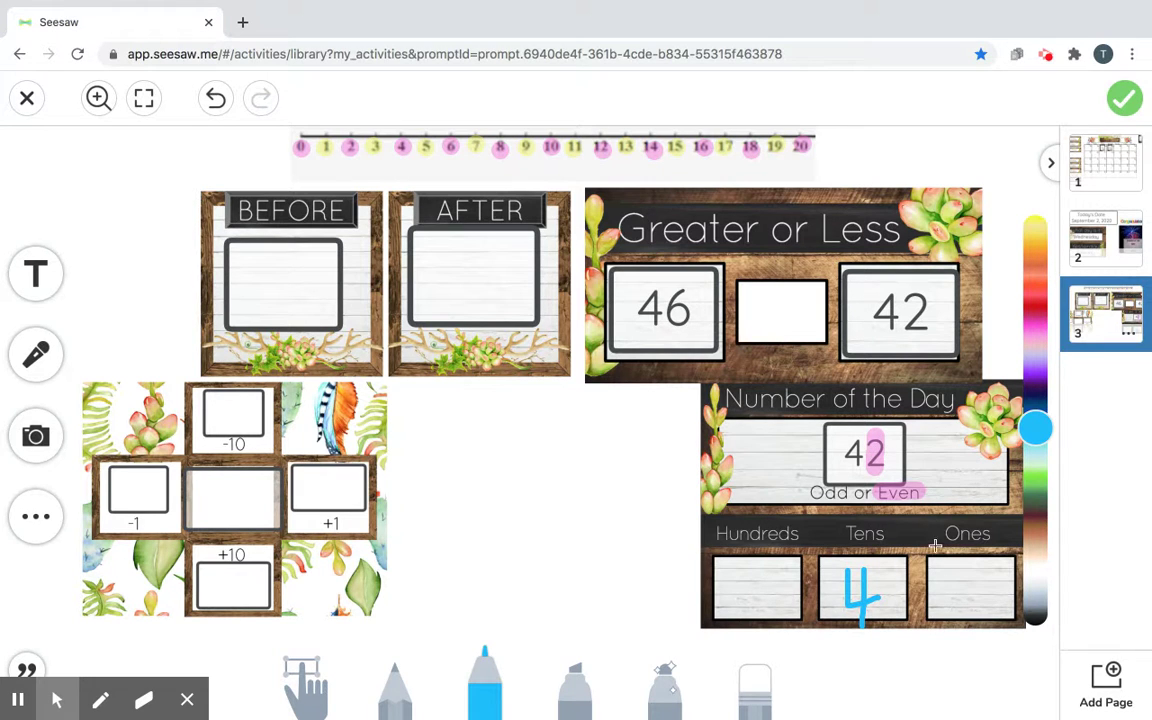
{"action": "left_click_drag", "start_coordinate": [945, 568], "coordinate": [978, 602]}
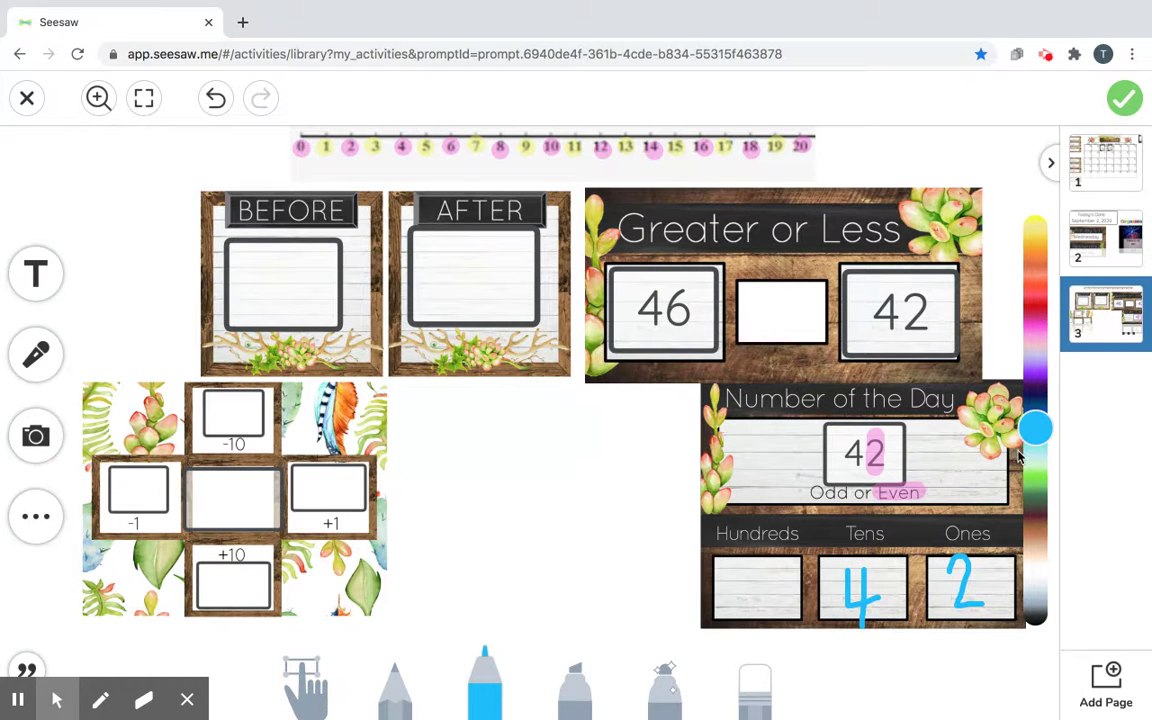
Draw a green greater-than sign in the empty box between 46 and 42.
{"action": "left_click_drag", "start_coordinate": [1035, 430], "coordinate": [1035, 490]}
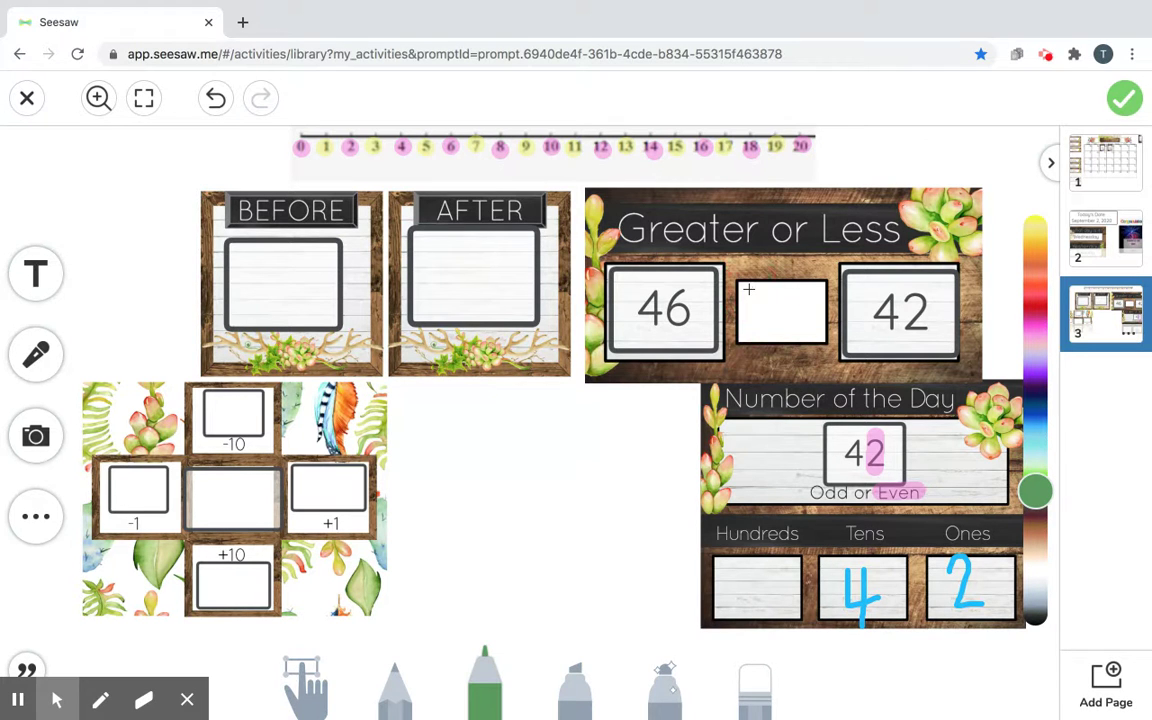
{"action": "mouse_move", "coordinate": [748, 289]}
{"action": "left_mouse_down"}
{"action": "mouse_move", "coordinate": [798, 317]}
{"action": "mouse_move", "coordinate": [750, 341]}
{"action": "left_mouse_up"}
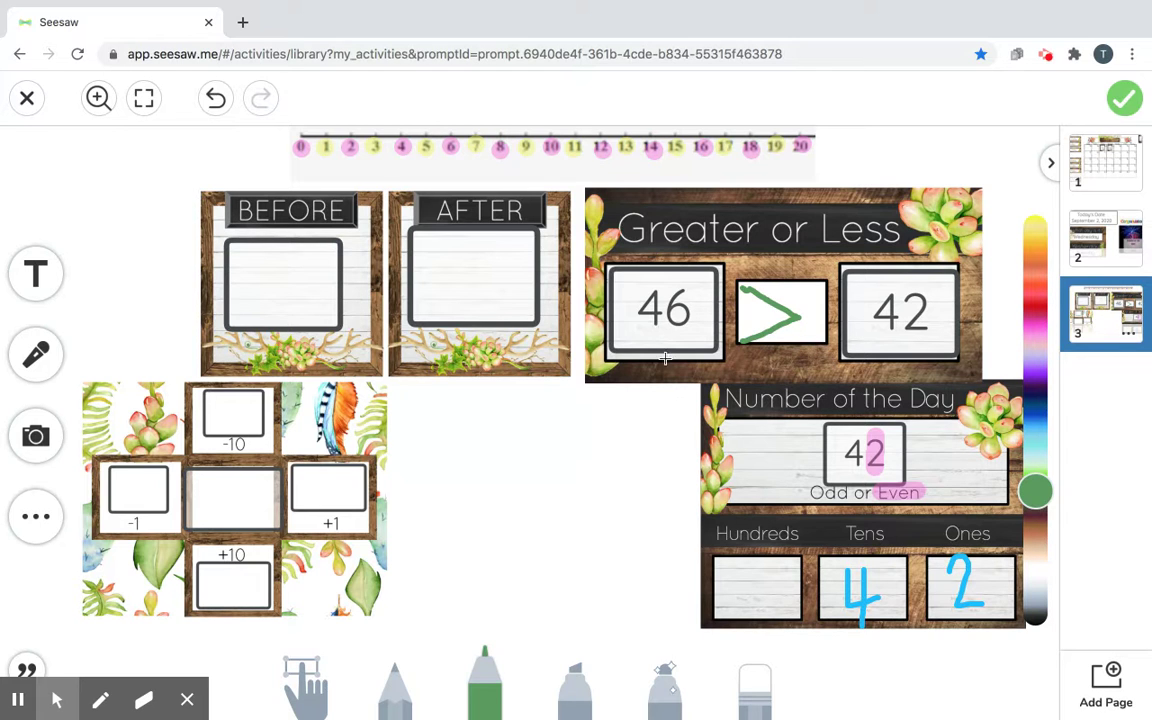
Write 41 in the Before box and 43 in the After box by hand with the purple marker.
{"action": "left_click", "coordinate": [484, 676]}
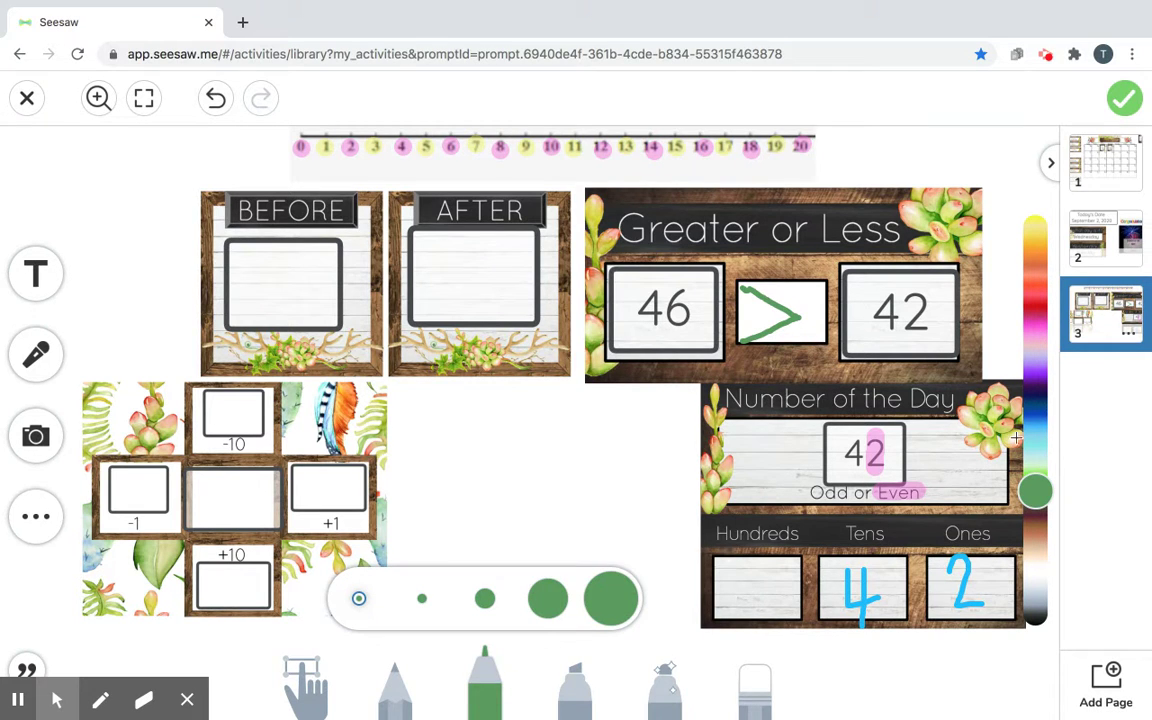
{"action": "left_click", "coordinate": [1040, 380]}
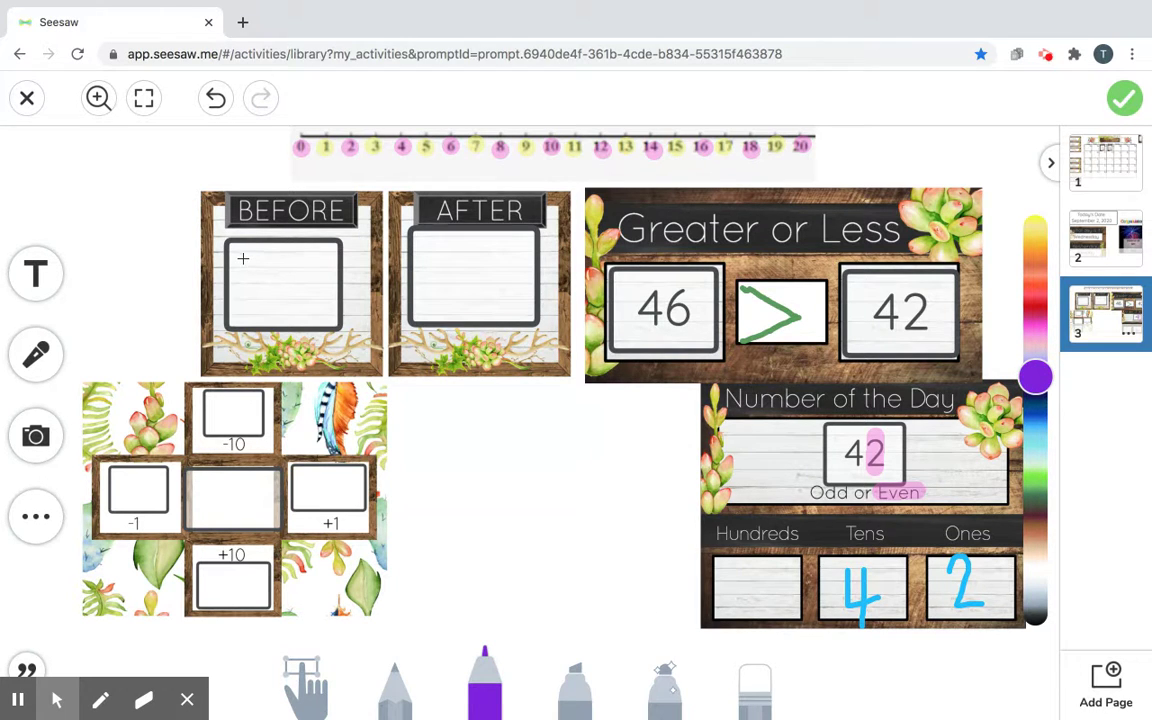
{"action": "mouse_move", "coordinate": [242, 258]}
{"action": "left_mouse_down"}
{"action": "mouse_move", "coordinate": [243, 283]}
{"action": "mouse_move", "coordinate": [269, 289]}
{"action": "mouse_move", "coordinate": [263, 302]}
{"action": "left_mouse_up"}
{"action": "left_click_drag", "start_coordinate": [282, 260], "coordinate": [282, 316]}
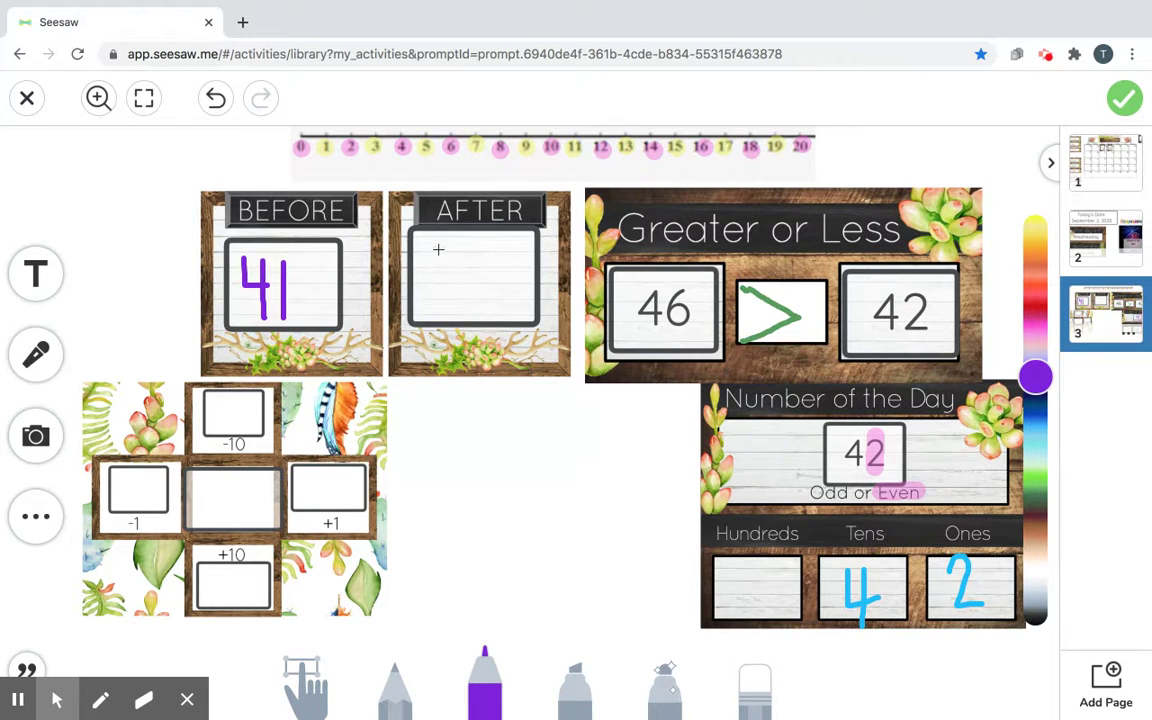
{"action": "mouse_move", "coordinate": [435, 250]}
{"action": "left_mouse_down"}
{"action": "mouse_move", "coordinate": [436, 280]}
{"action": "mouse_move", "coordinate": [468, 282]}
{"action": "mouse_move", "coordinate": [462, 318]}
{"action": "left_mouse_up"}
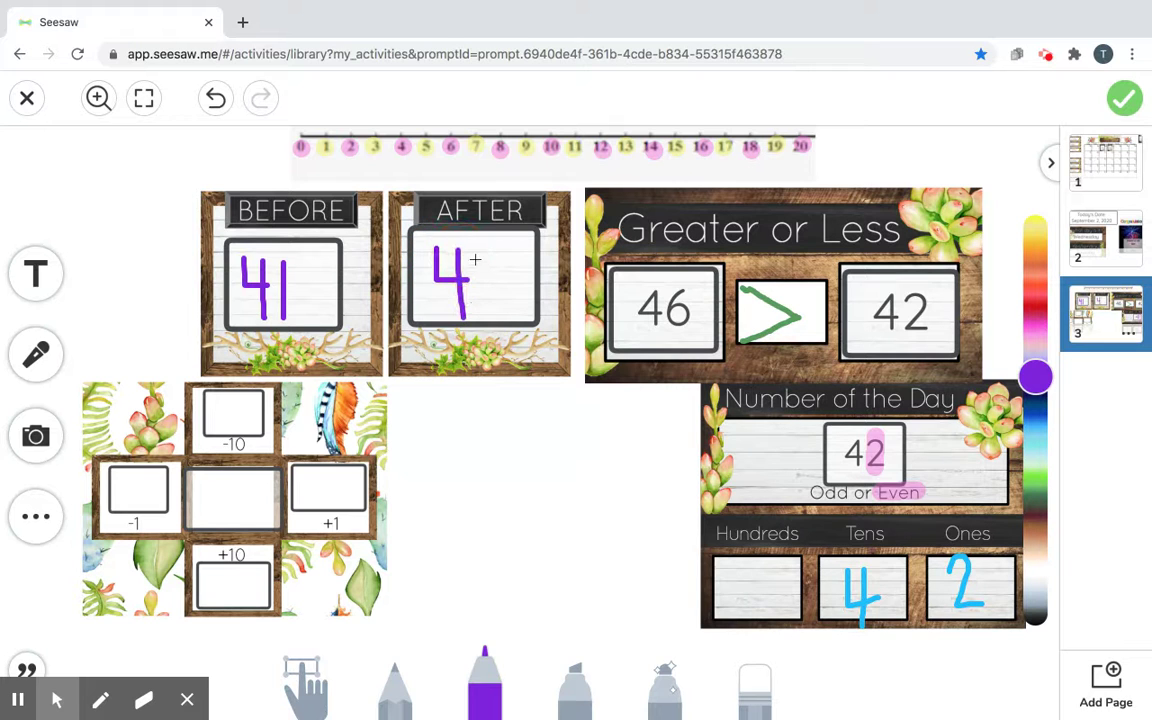
{"action": "mouse_move", "coordinate": [462, 242]}
{"action": "left_mouse_down"}
{"action": "mouse_move", "coordinate": [506, 266]}
{"action": "mouse_move", "coordinate": [460, 300]}
{"action": "left_mouse_up"}
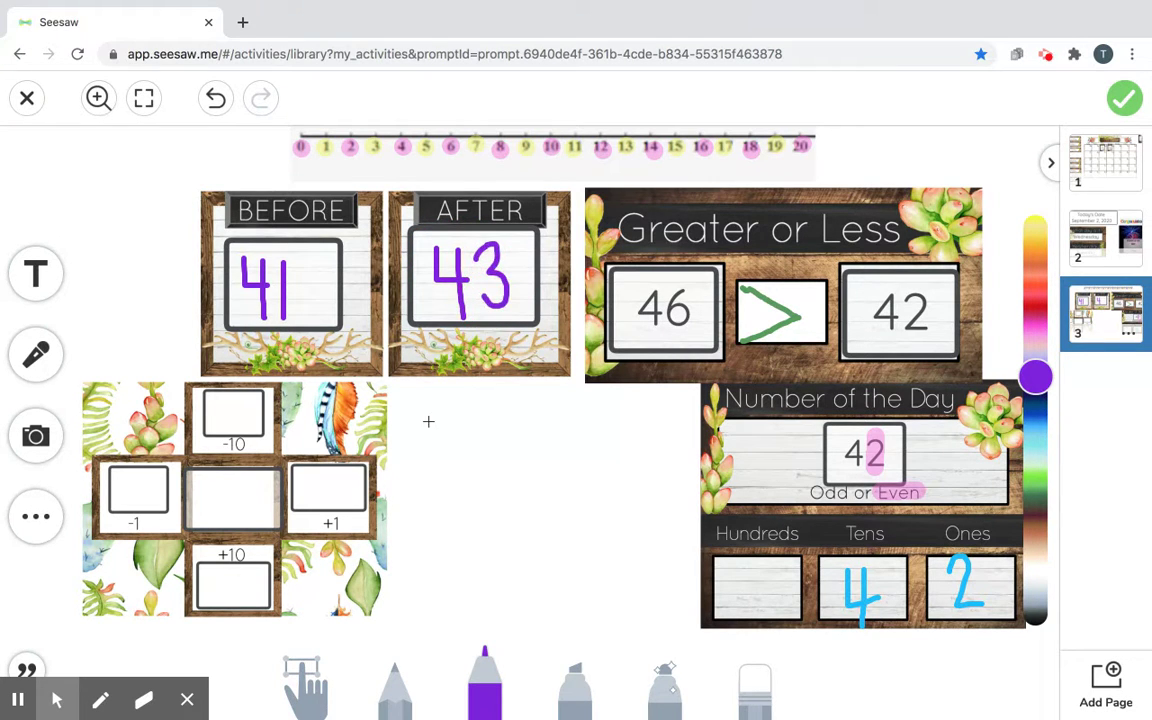
Enter 42 as text in the center box of the plus/minus grid.
{"action": "left_click", "coordinate": [308, 672]}
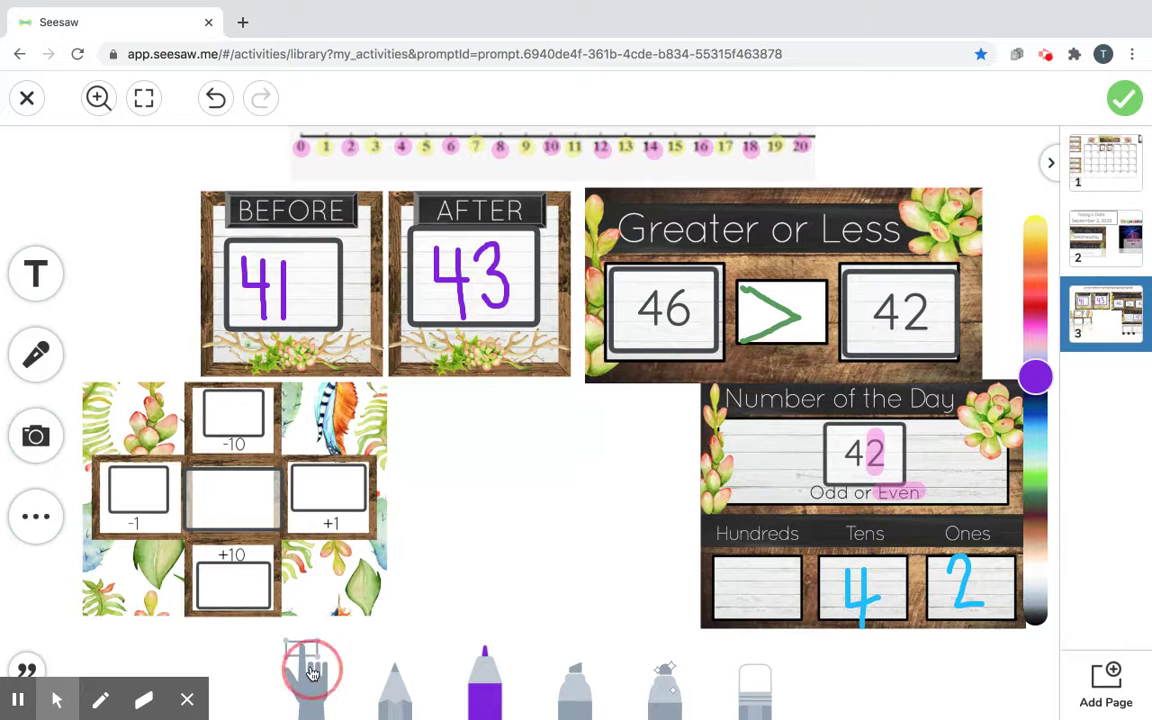
{"action": "left_click", "coordinate": [258, 516]}
{"action": "left_click", "coordinate": [231, 502]}
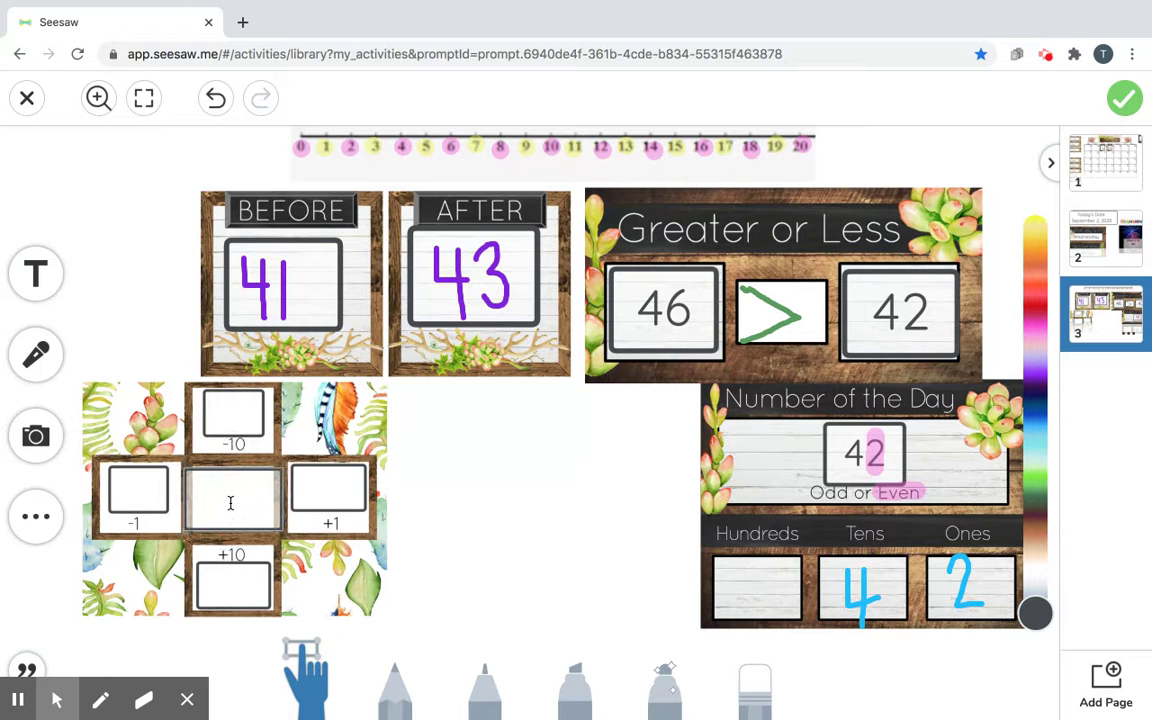
{"action": "type", "text": "42"}
Fill in the -10 box with 32 and the +10 box with 52 as text.
{"action": "left_click", "coordinate": [239, 419]}
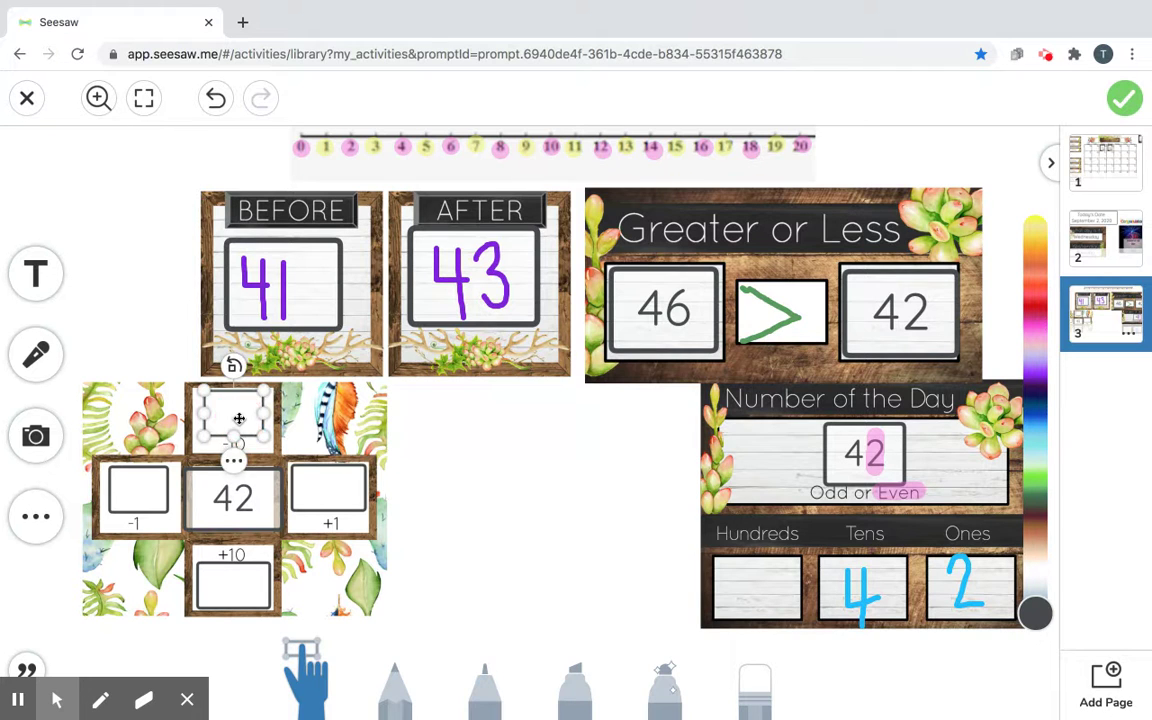
{"action": "left_click", "coordinate": [239, 419]}
{"action": "type", "text": "32"}
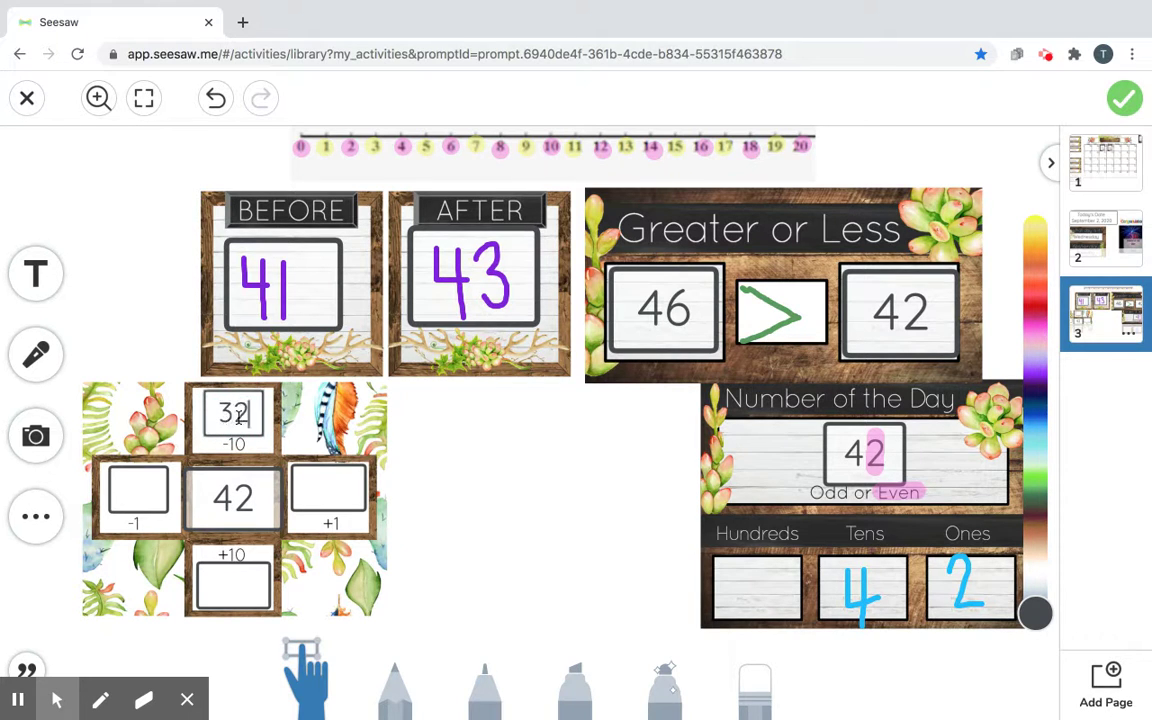
{"action": "left_click", "coordinate": [231, 586]}
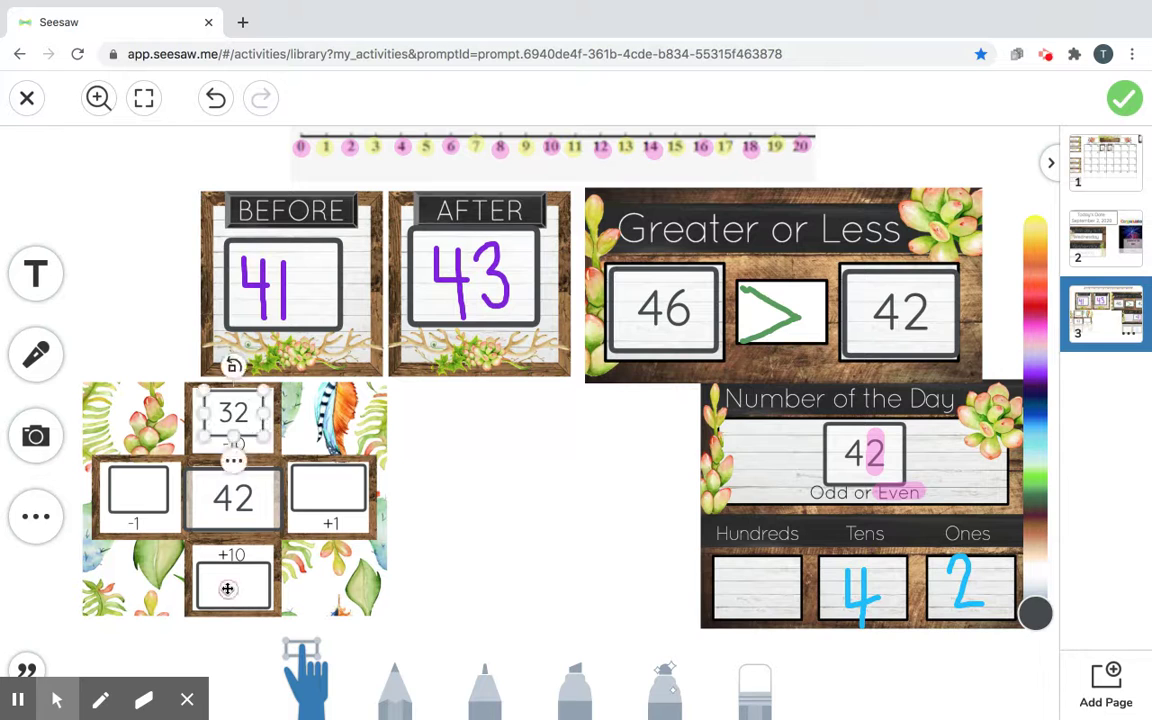
{"action": "left_click", "coordinate": [229, 588]}
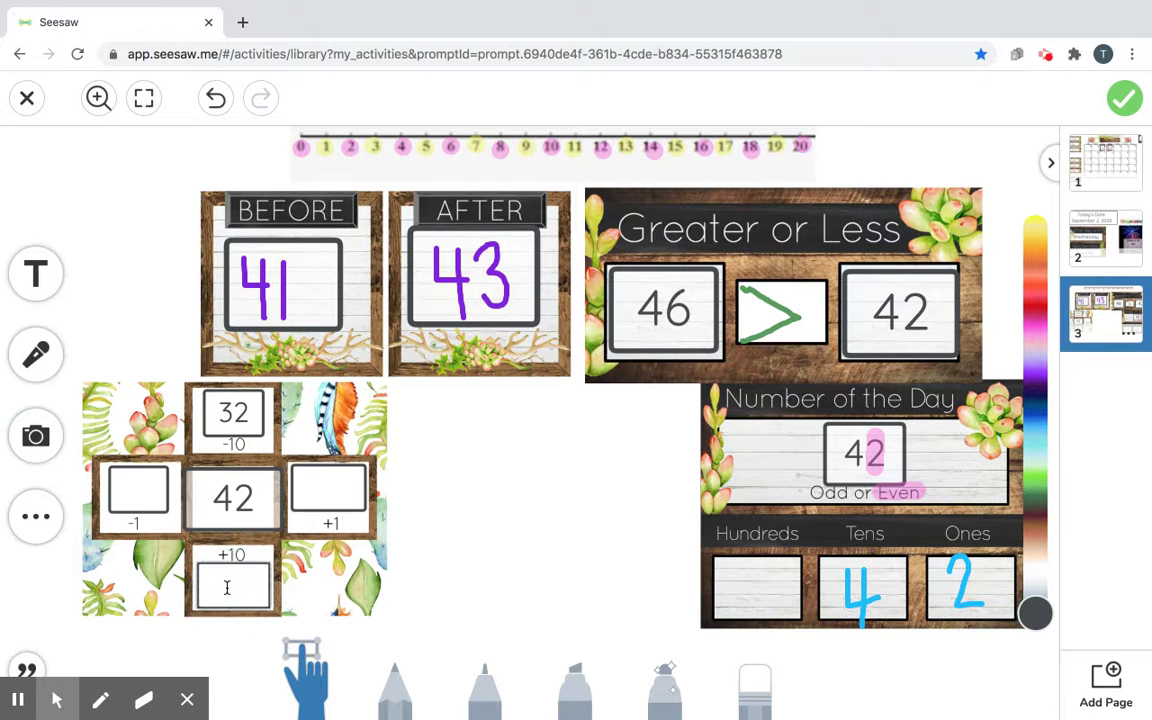
{"action": "type", "text": "52"}
Fill in the -1 box with 41 and the +1 box with 43 as text.
{"action": "left_click", "coordinate": [138, 493]}
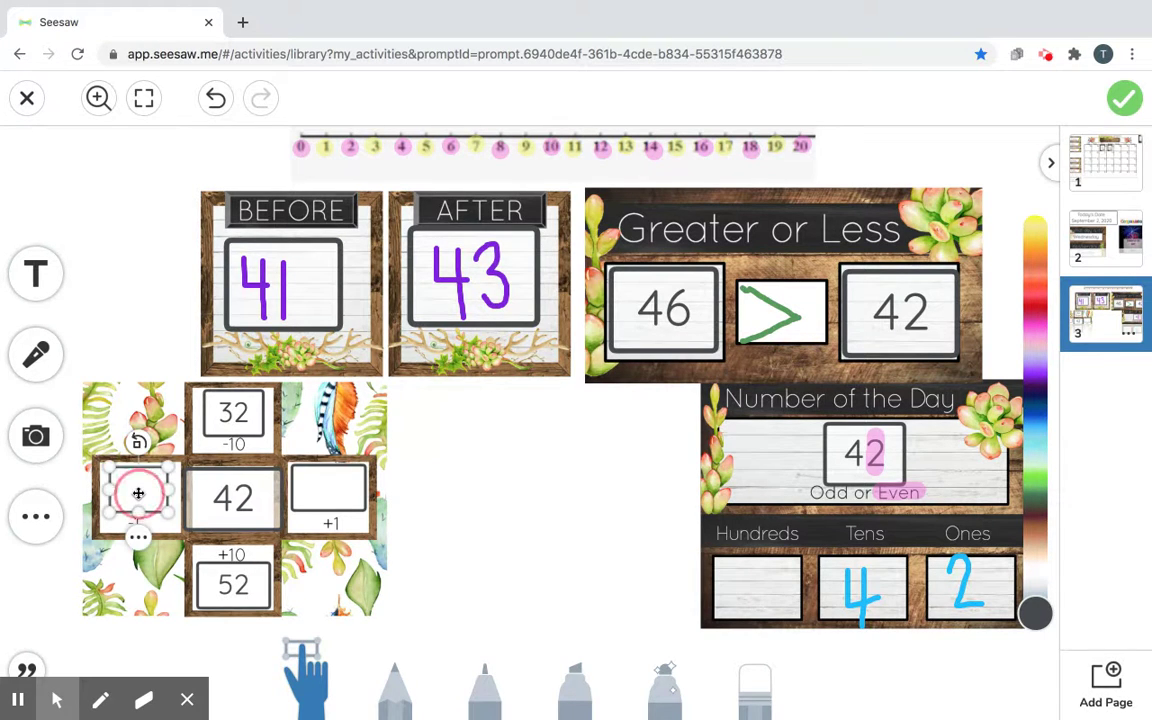
{"action": "left_click", "coordinate": [138, 492]}
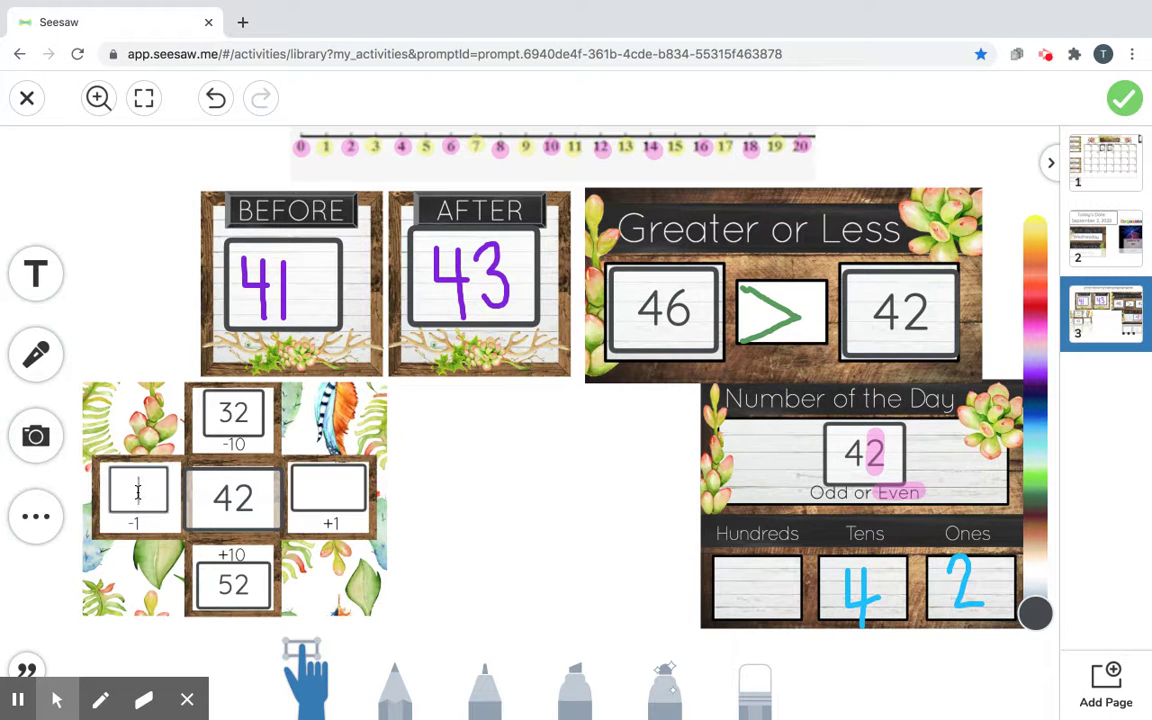
{"action": "type", "text": "41"}
{"action": "left_click", "coordinate": [318, 494]}
{"action": "left_click", "coordinate": [318, 494]}
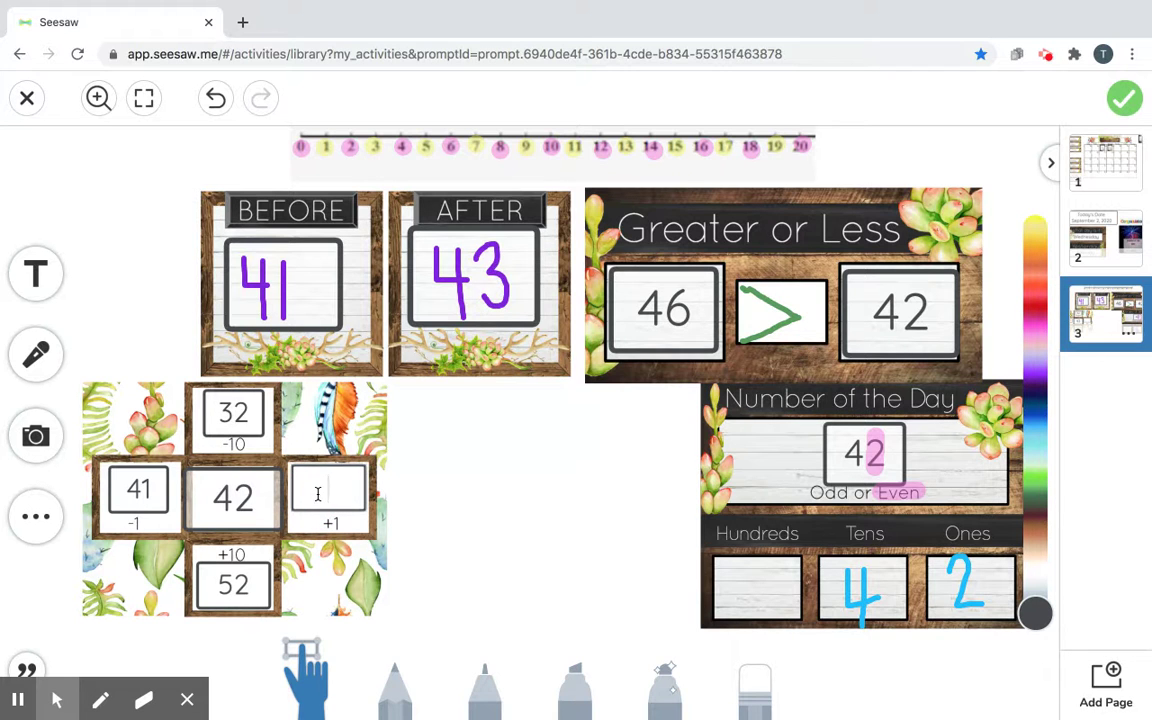
{"action": "type", "text": "43"}
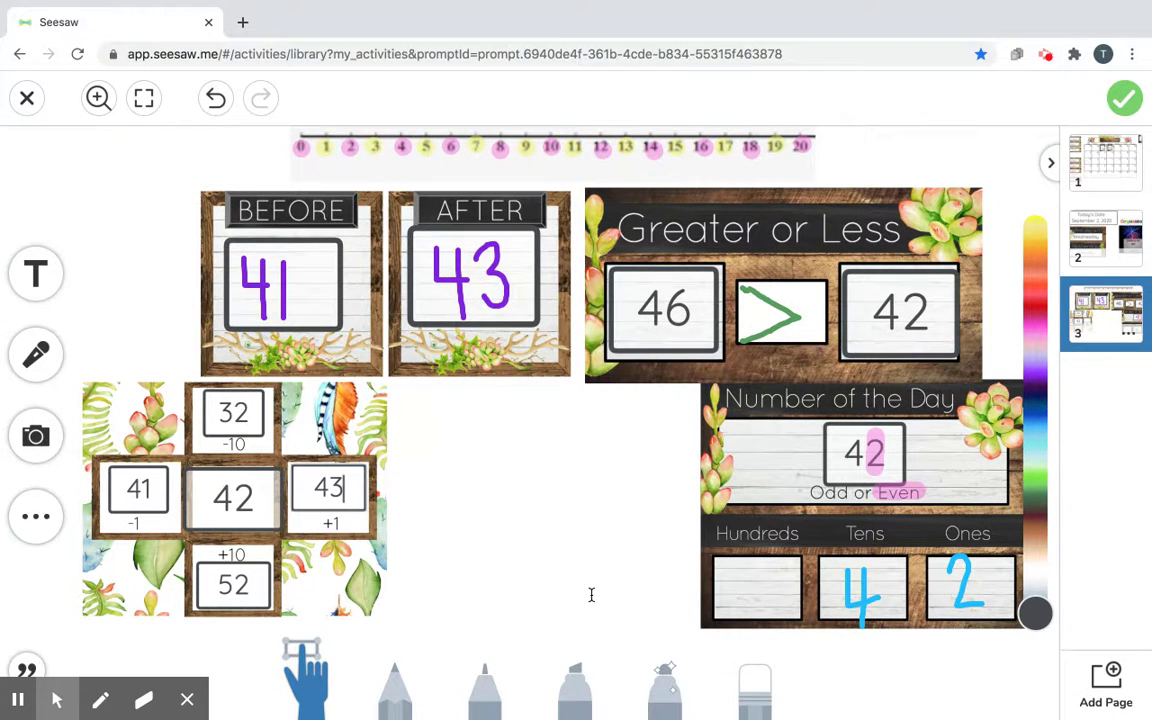